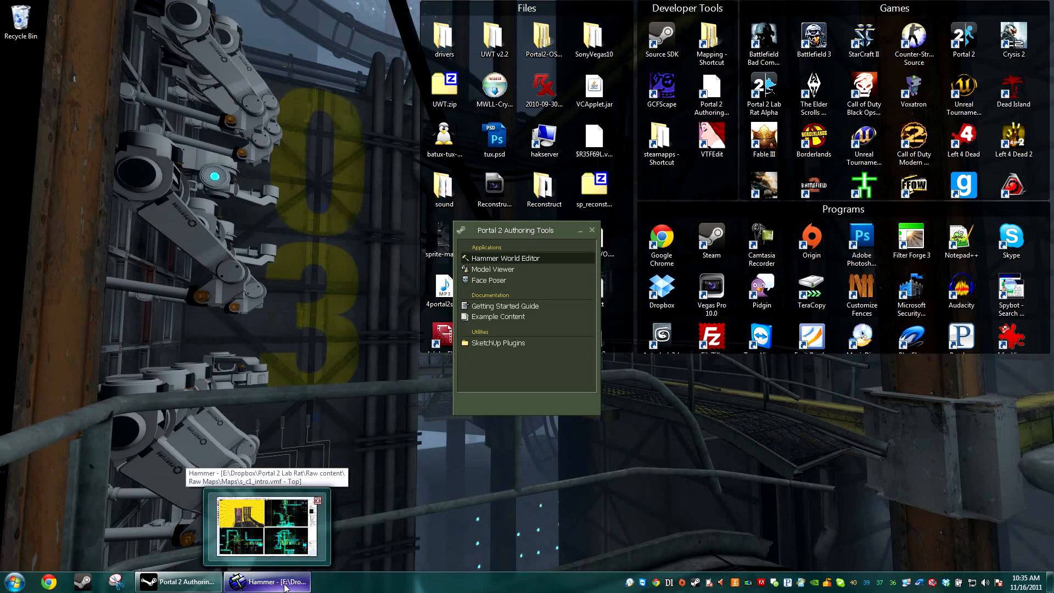
- Switch to the Hammer window with the s_c1_intro map and show the MainRoomDestruction visgroup
{"action": "left_click", "coordinate": [283, 582]}
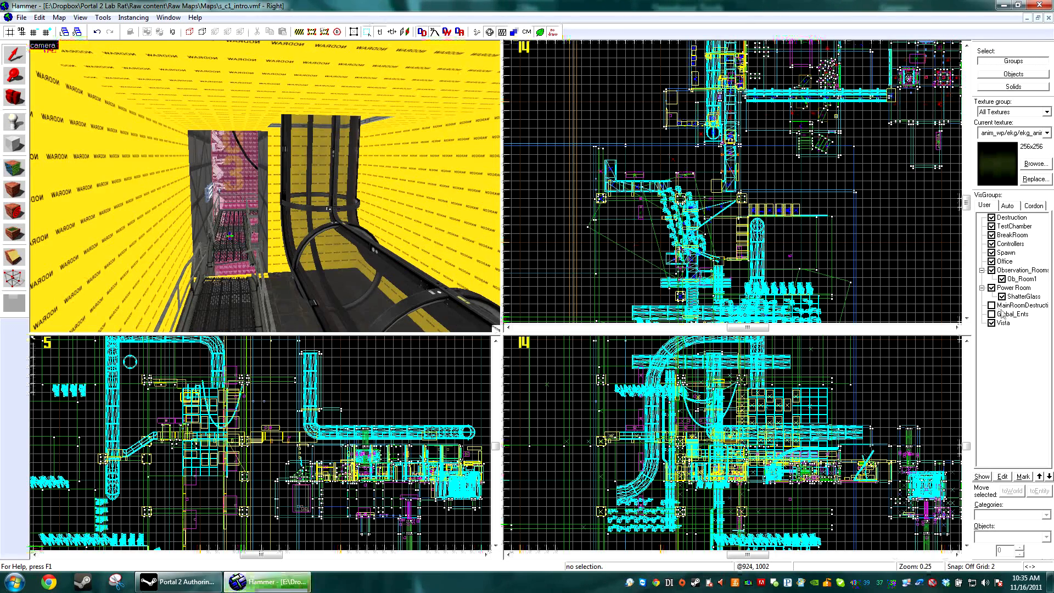
{"action": "left_click", "coordinate": [991, 306]}
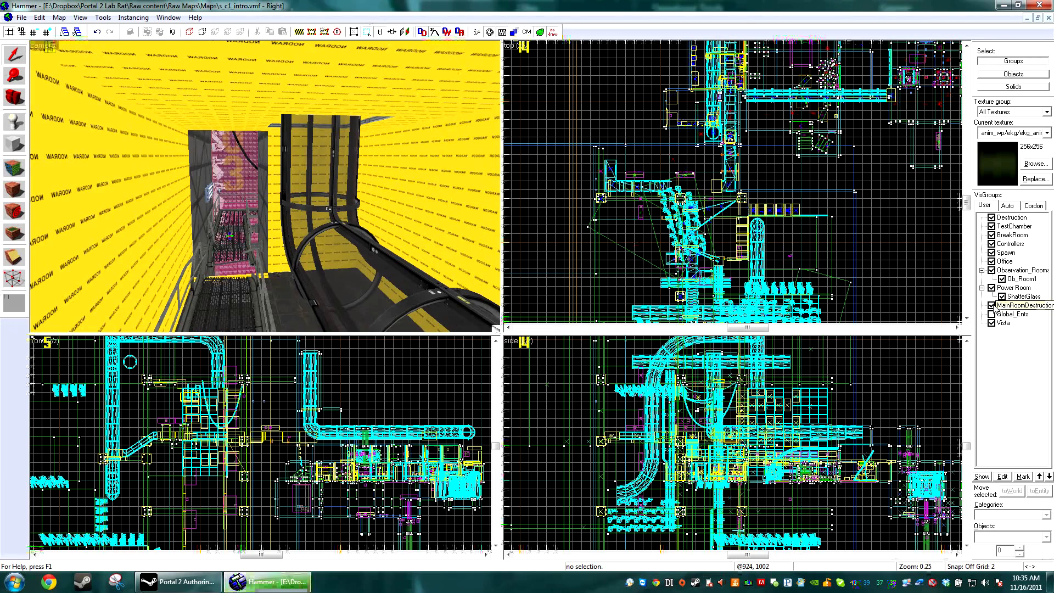
- Hide the pink brush group that covers the robot-arm shaft
{"action": "key", "text": "z"}
{"action": "key", "text": "s"}
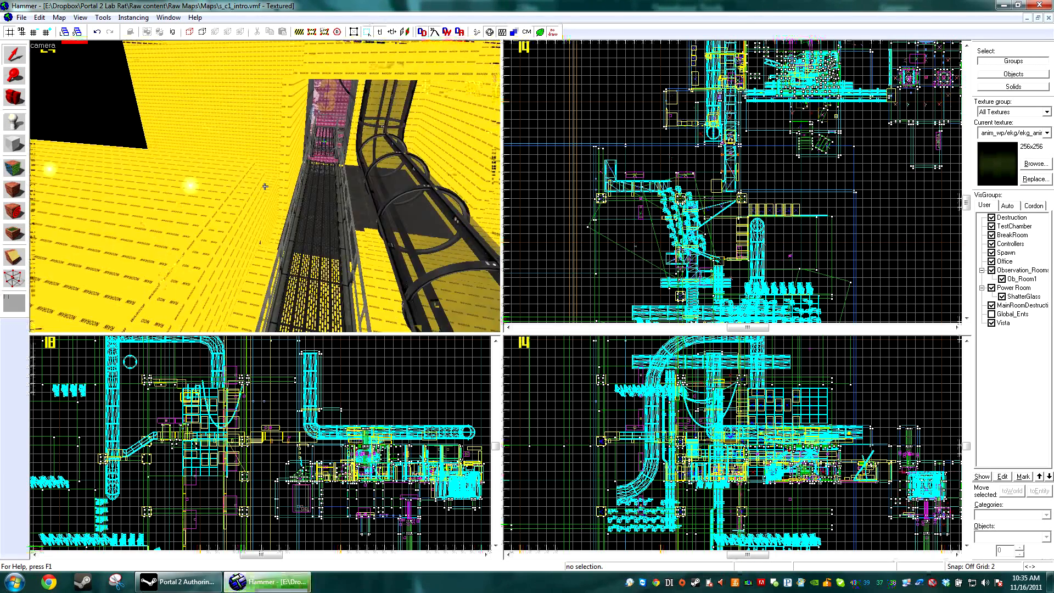
{"action": "key", "text": "s"}
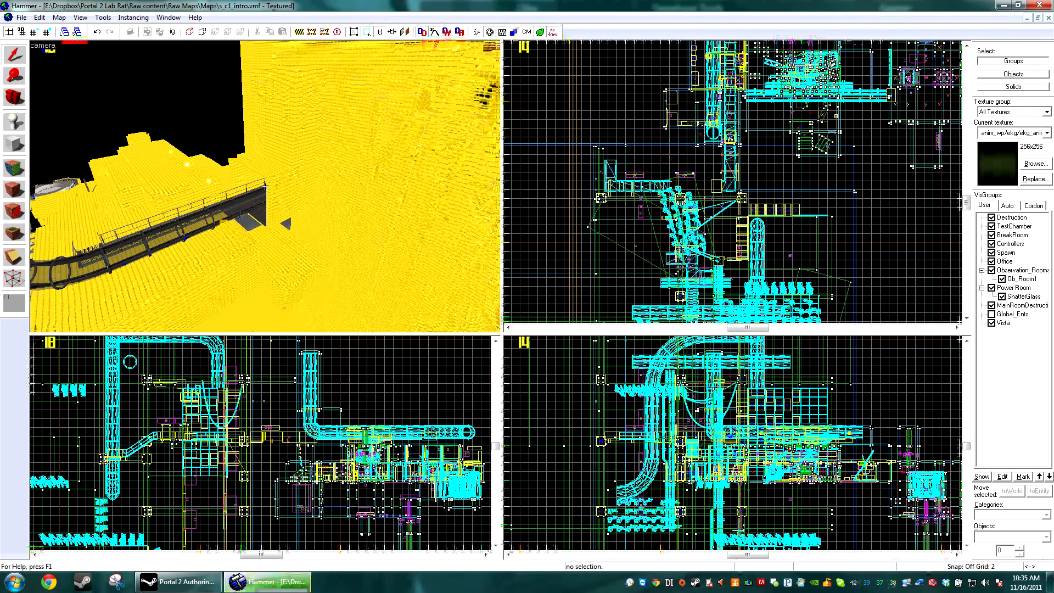
{"action": "key", "text": "z"}
{"action": "key", "text": "z"}
{"action": "key", "text": "w"}
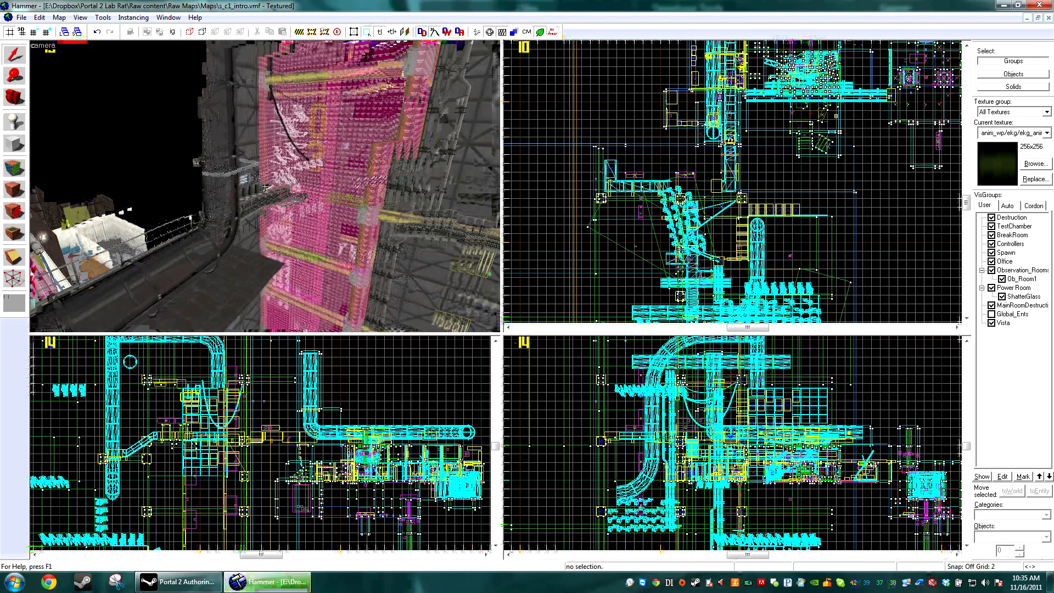
{"action": "key", "text": "w"}
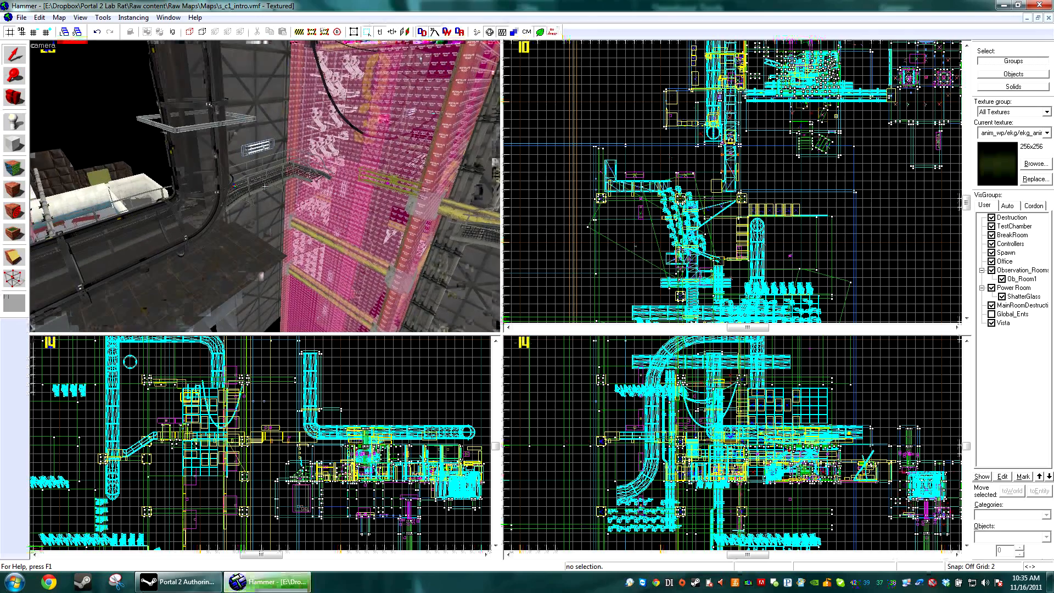
{"action": "key", "text": "z"}
{"action": "left_click", "coordinate": [349, 143]}
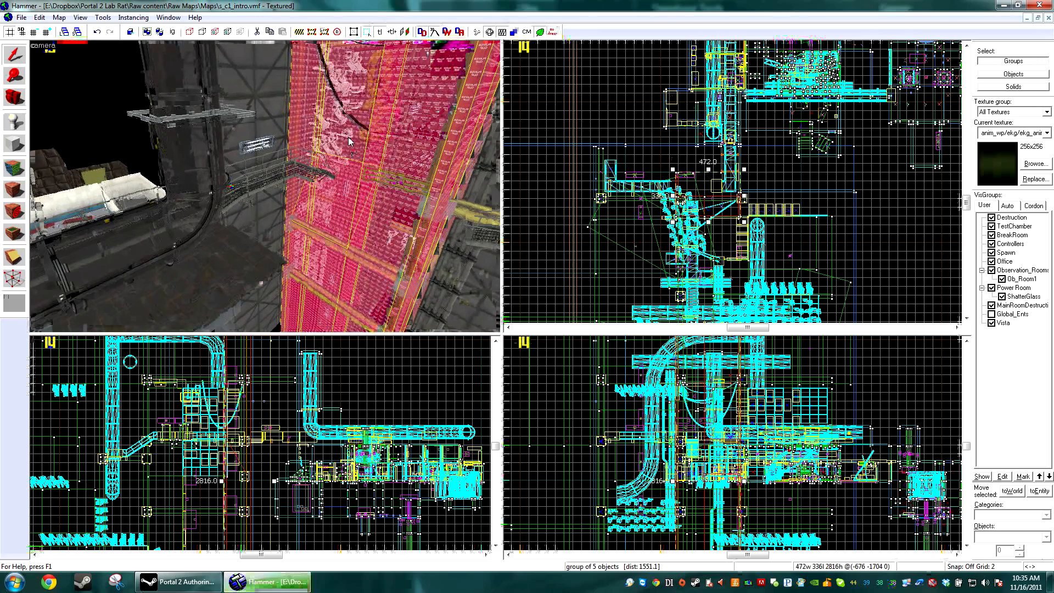
{"action": "key", "text": "Escape"}
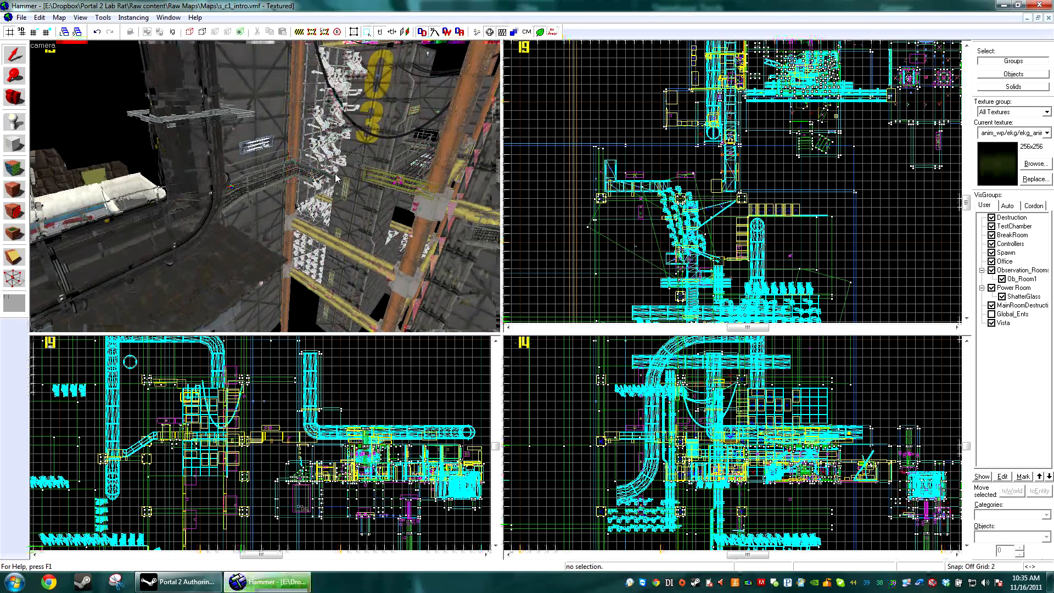
- Examine the robot-arm shaft, its catwalks and the adjoining corridor for a suitable spot for the fog entity
{"action": "key", "text": "z"}
{"action": "key", "text": "w"}
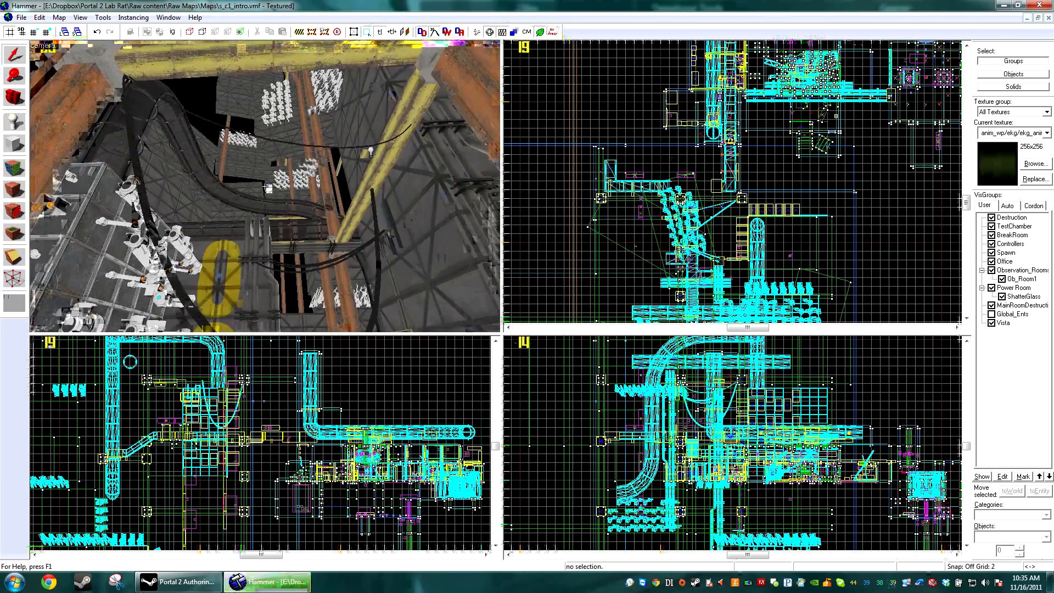
{"action": "key", "text": "s"}
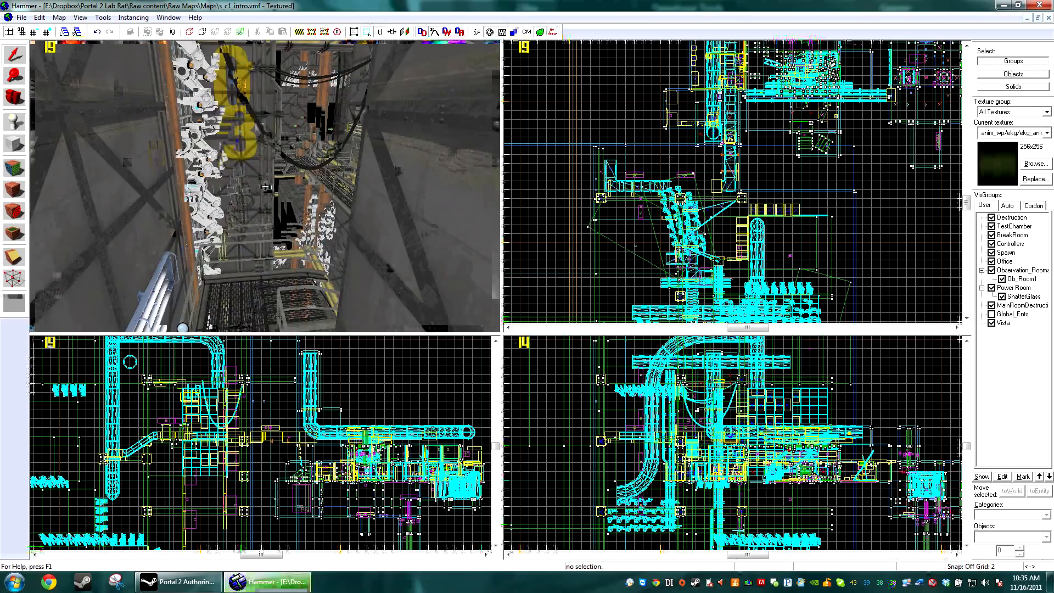
{"action": "key", "text": "w"}
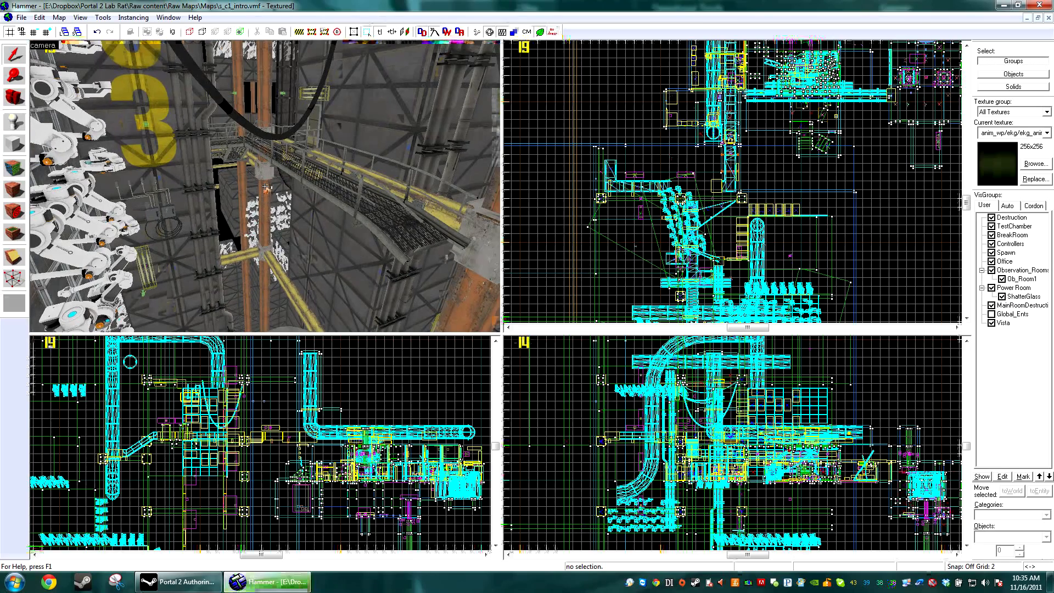
{"action": "key", "text": "w"}
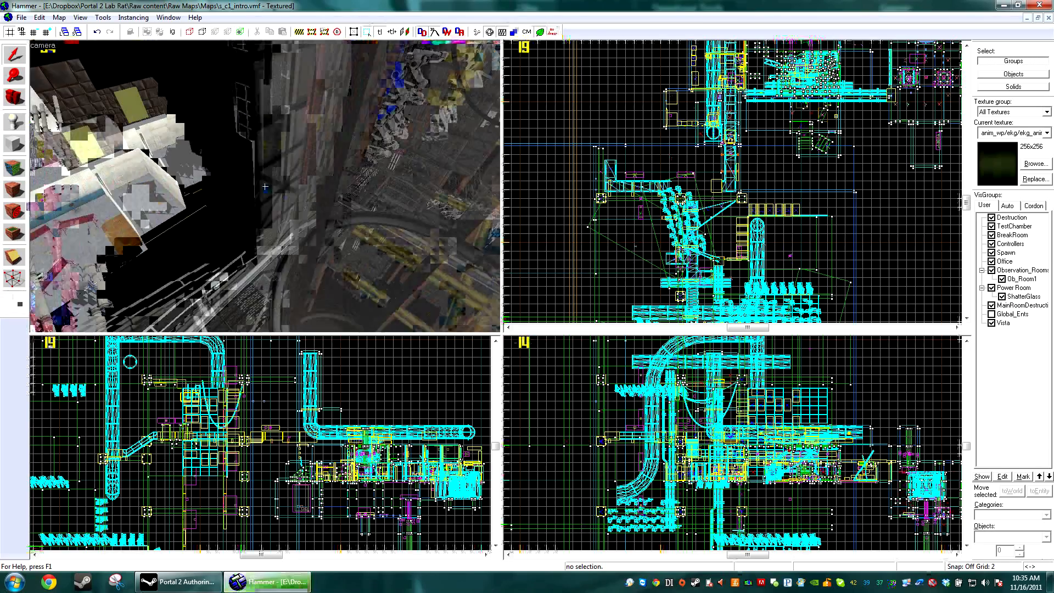
{"action": "key", "text": "w"}
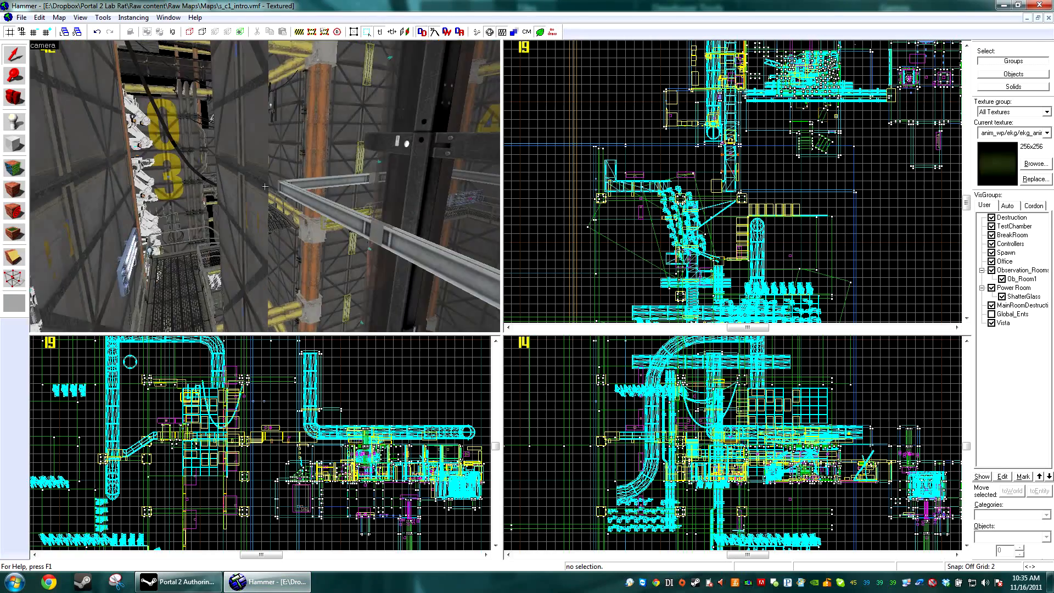
{"action": "key", "text": "w"}
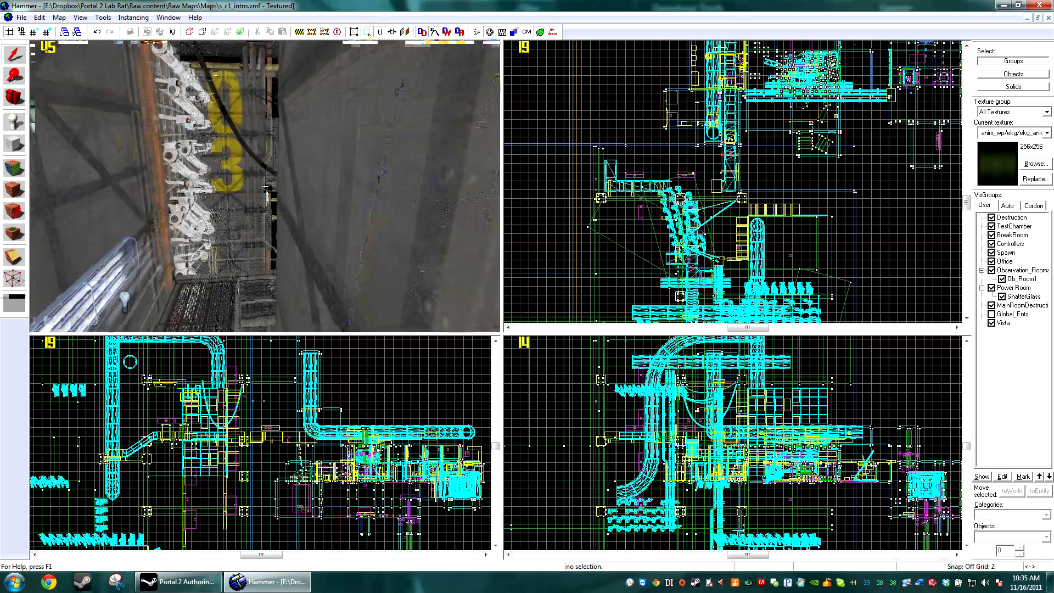
{"action": "key", "text": "w"}
{"action": "key", "text": "z"}
- Place a point entity in the corridor near the wall light and set its class to env_fog_controller
{"action": "left_click", "coordinate": [14, 121]}
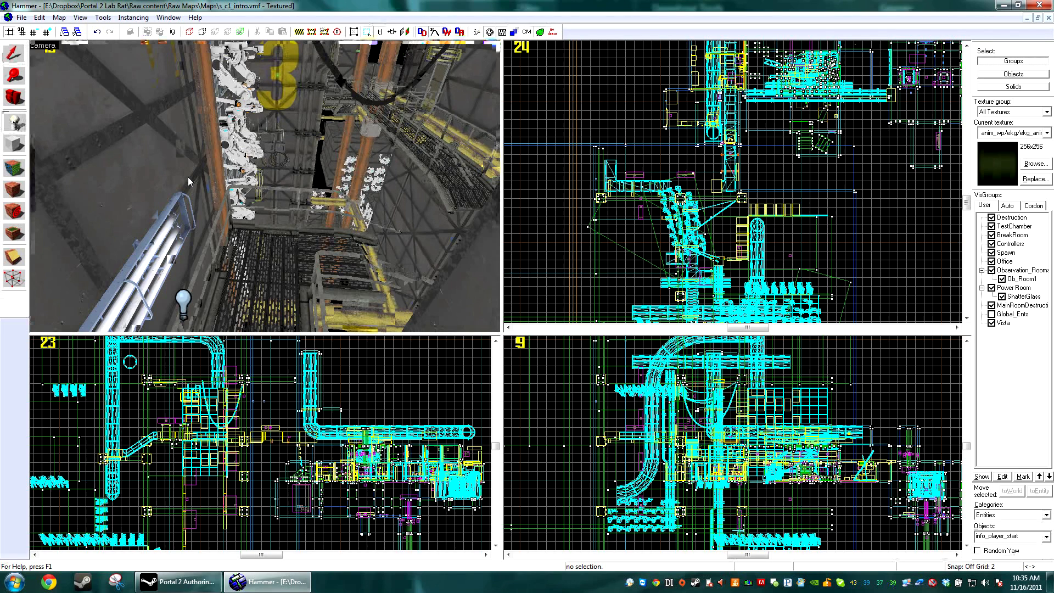
{"action": "left_click", "coordinate": [190, 163]}
{"action": "key", "text": "alt+Return"}
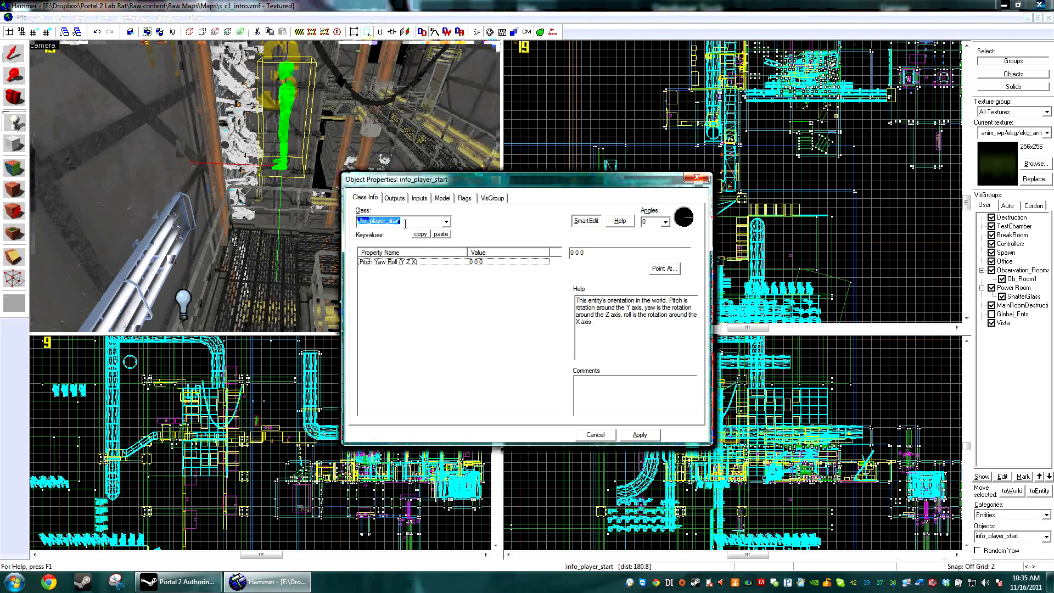
{"action": "type", "text": "fog"}
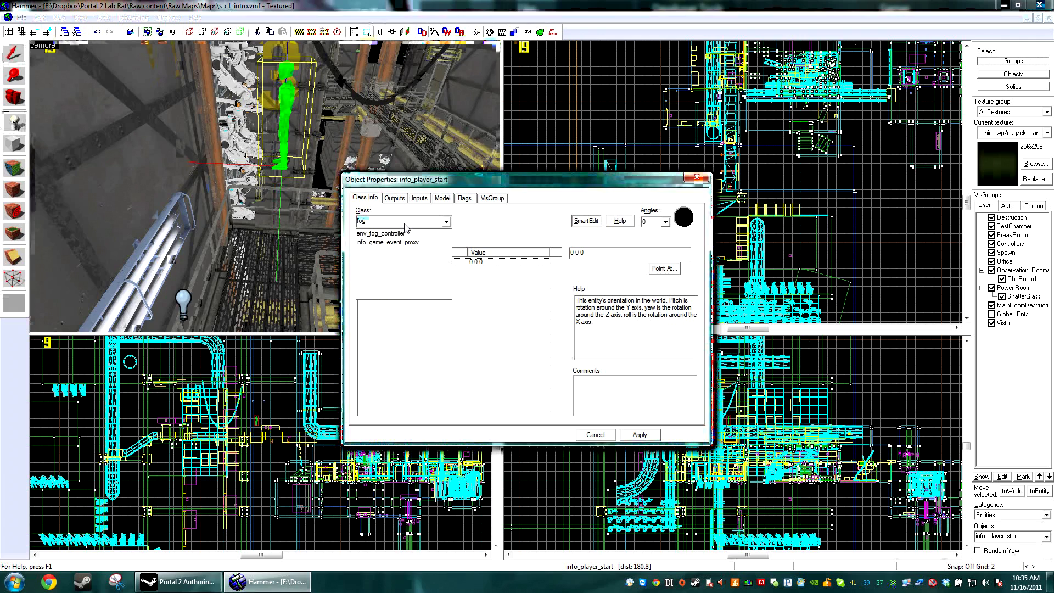
{"action": "left_click", "coordinate": [405, 233]}
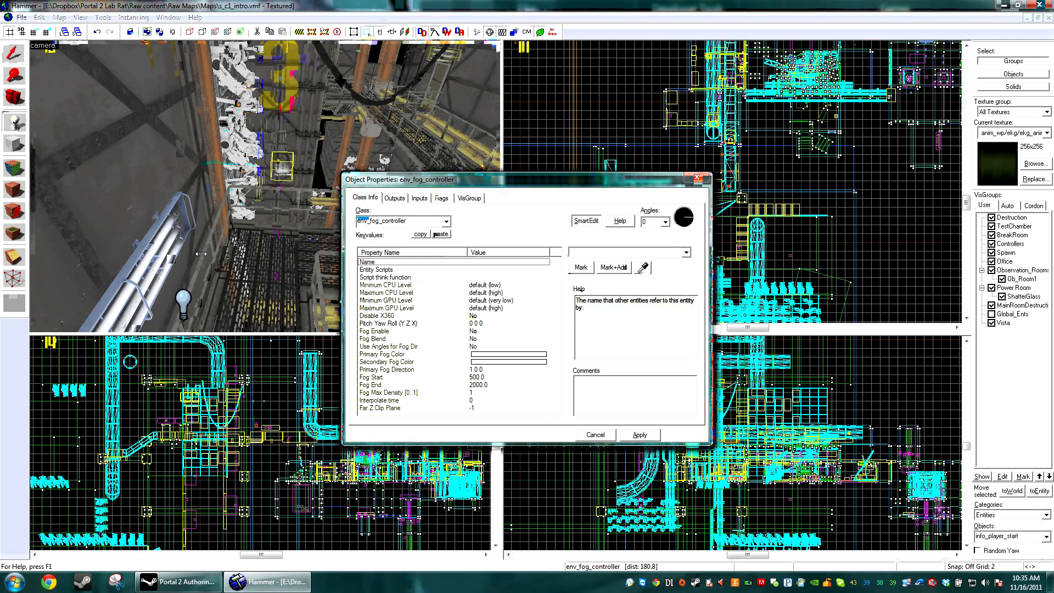
{"action": "left_click", "coordinate": [697, 176]}
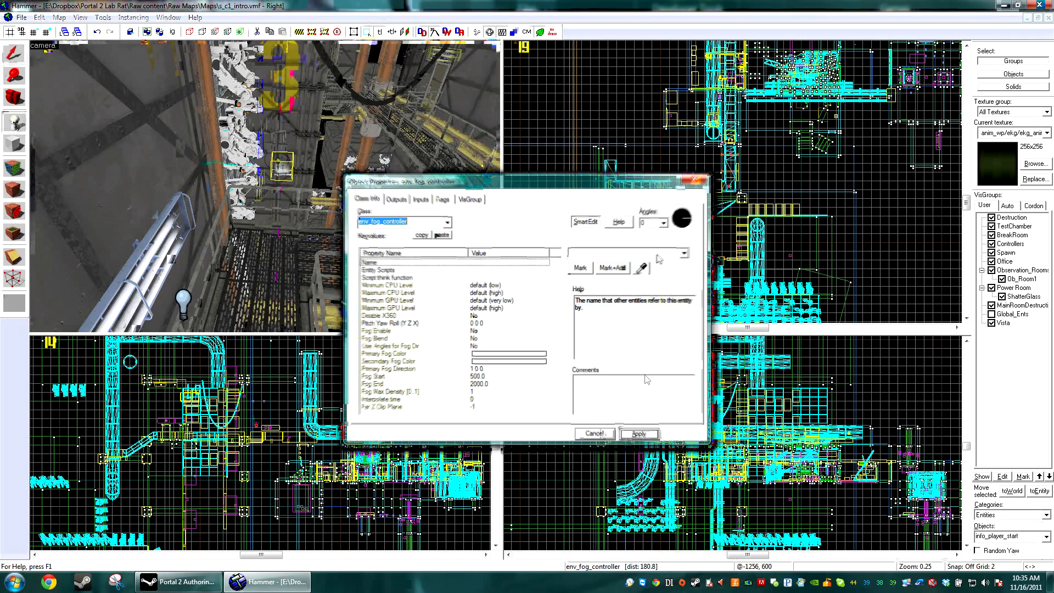
{"action": "key", "text": "ctrl+e"}
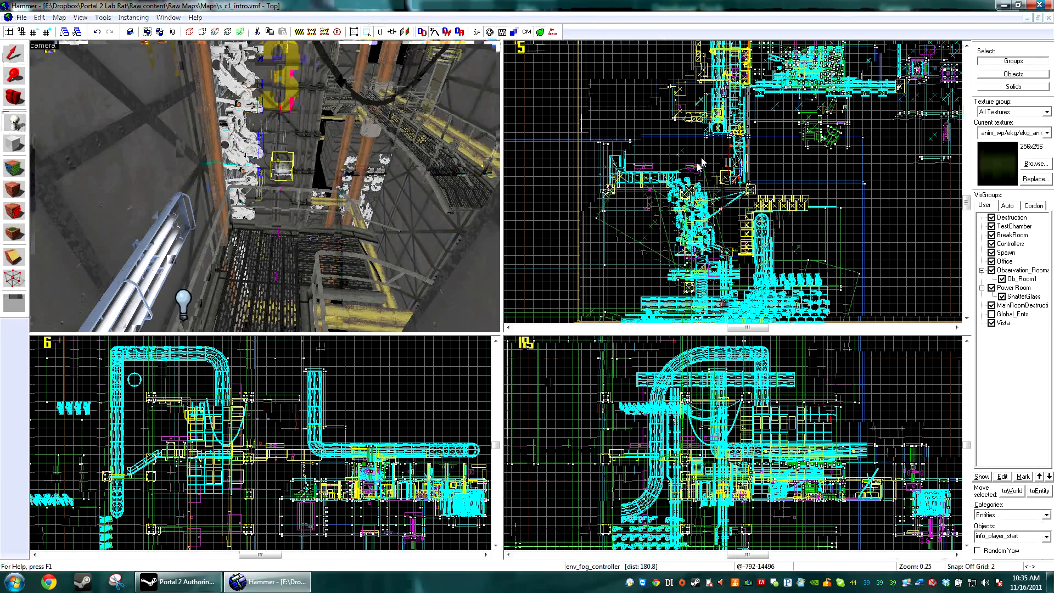
{"action": "left_click", "coordinate": [14, 54]}
{"action": "scroll", "coordinate": [736, 186], "scroll_direction": "up", "scroll_amount": 8}
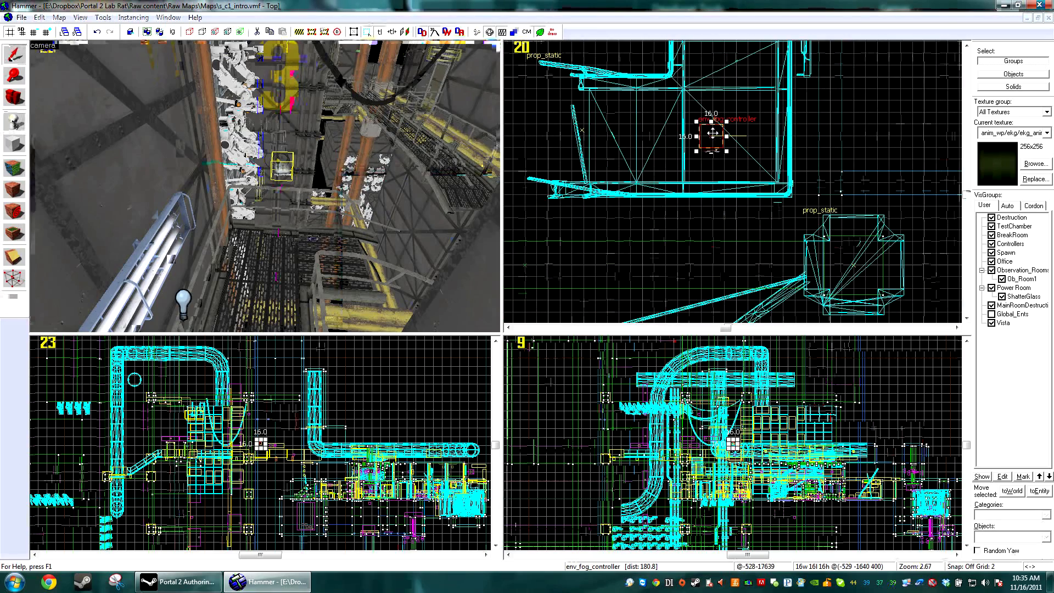
{"action": "left_click_drag", "start_coordinate": [766, 213], "coordinate": [765, 212]}
{"action": "scroll", "coordinate": [765, 211], "scroll_direction": "up", "scroll_amount": 2}
{"action": "key", "text": "z"}
{"action": "key", "text": "w"}
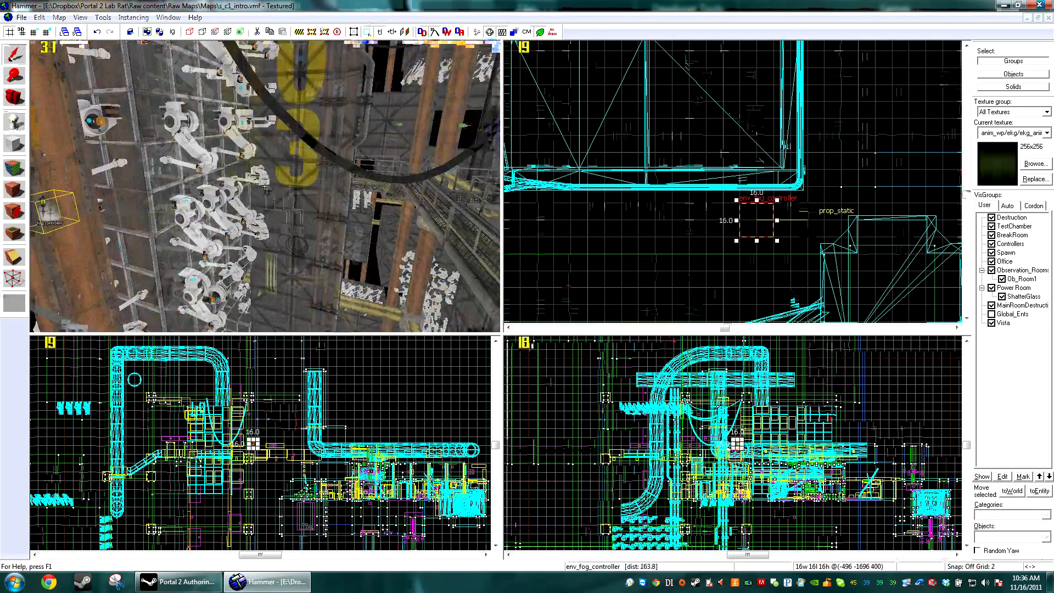
{"action": "key", "text": "w"}
{"action": "key", "text": "z"}
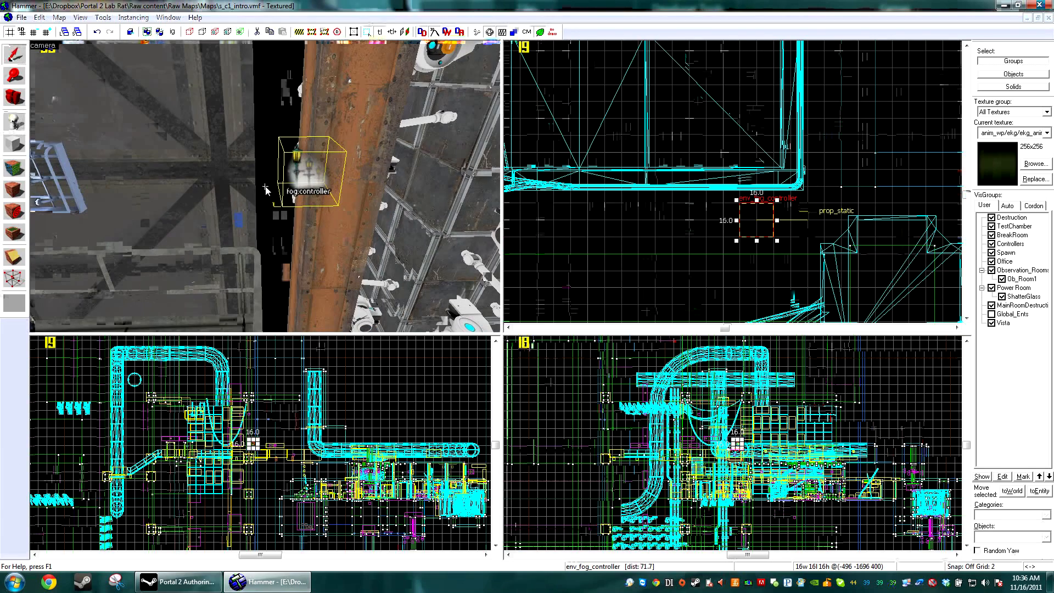
- Enable the Master flag on the fog controller and apply it
{"action": "double_click", "coordinate": [315, 177]}
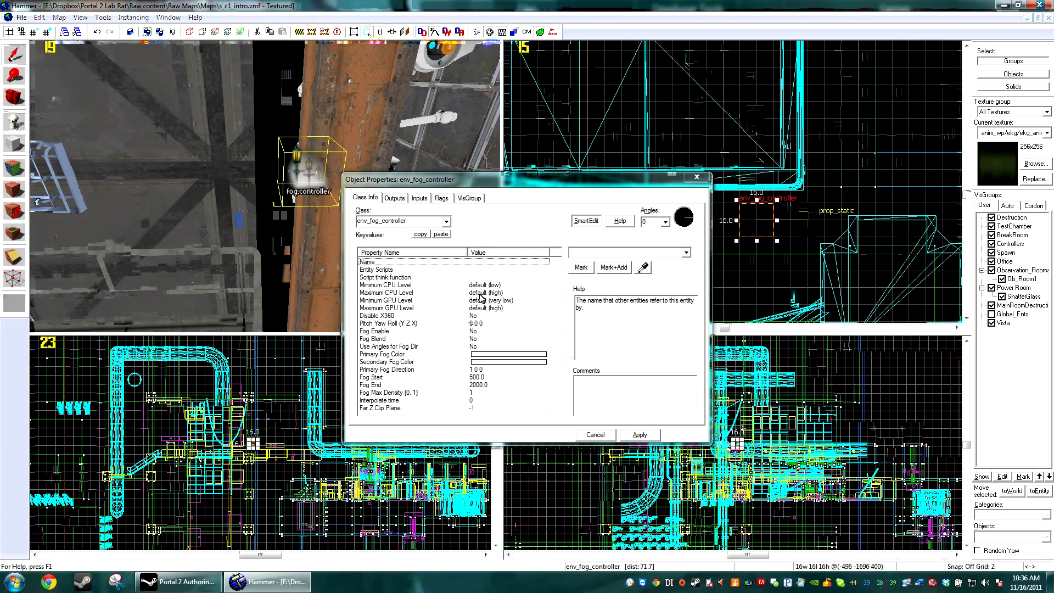
{"action": "left_click", "coordinate": [441, 198]}
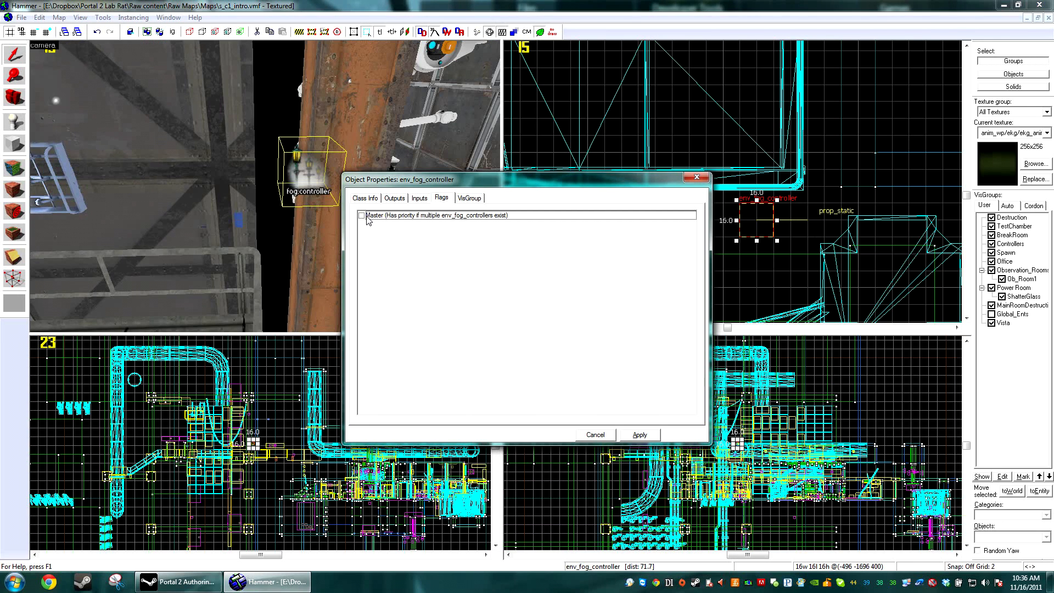
{"action": "left_click", "coordinate": [361, 215]}
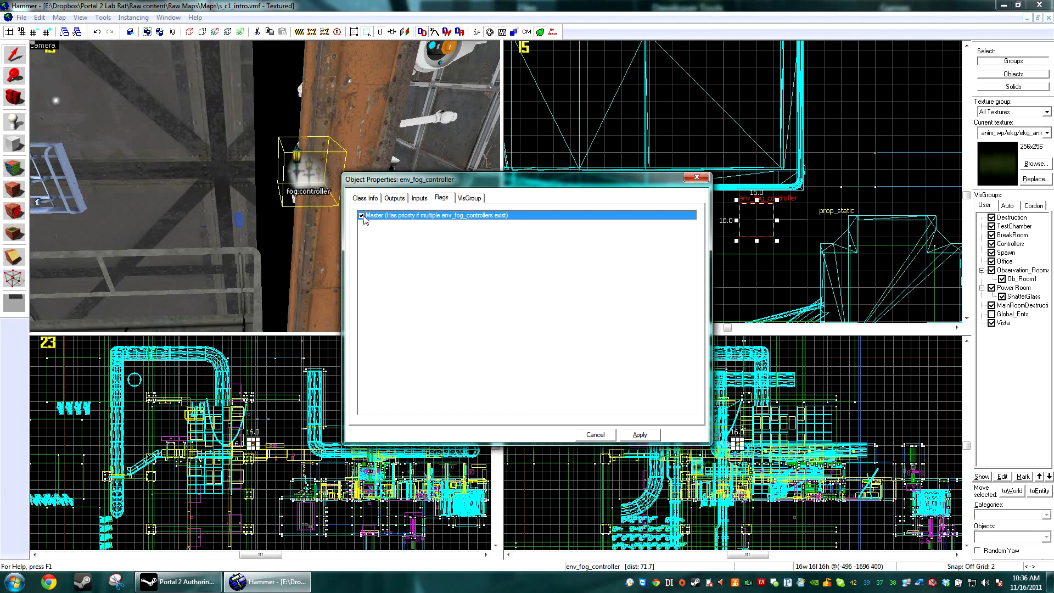
{"action": "left_click", "coordinate": [638, 434]}
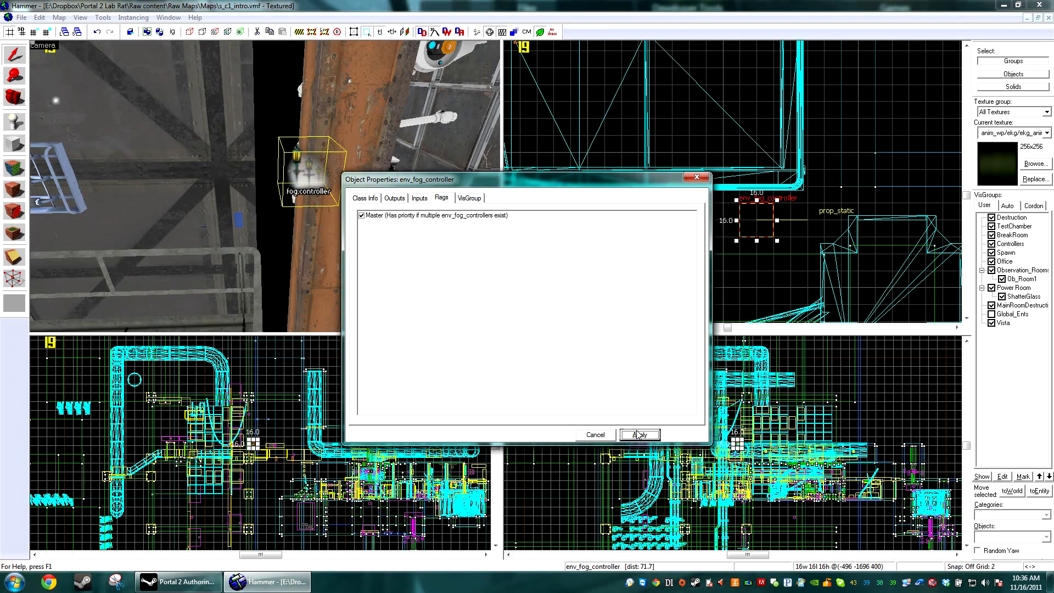
{"action": "left_click", "coordinate": [334, 199]}
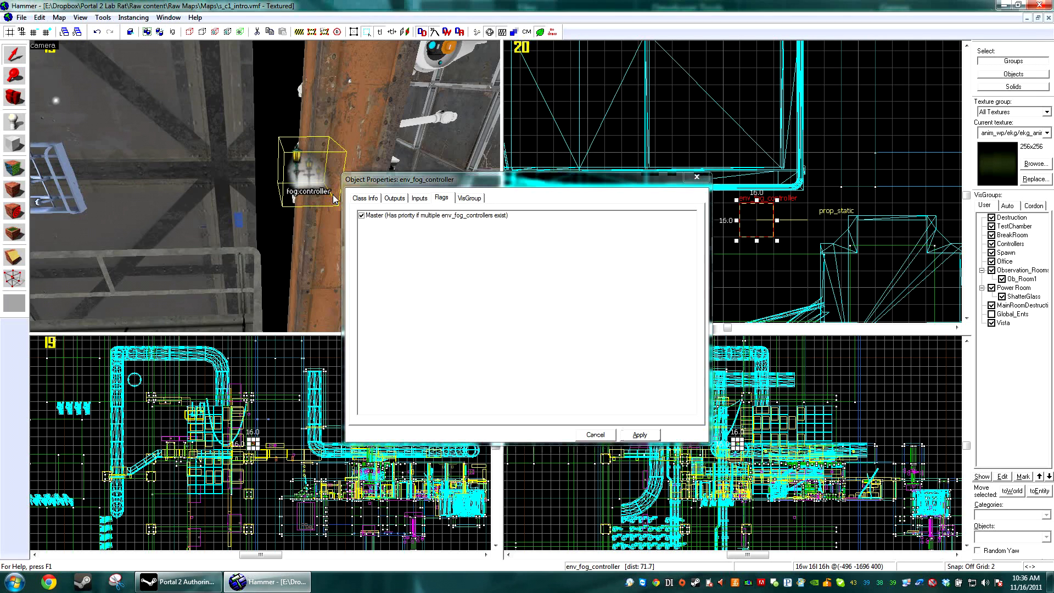
- Set Fog Enable and Fog Blend to Yes on the fog controller, apply the changes and close its properties
{"action": "left_click", "coordinate": [372, 201]}
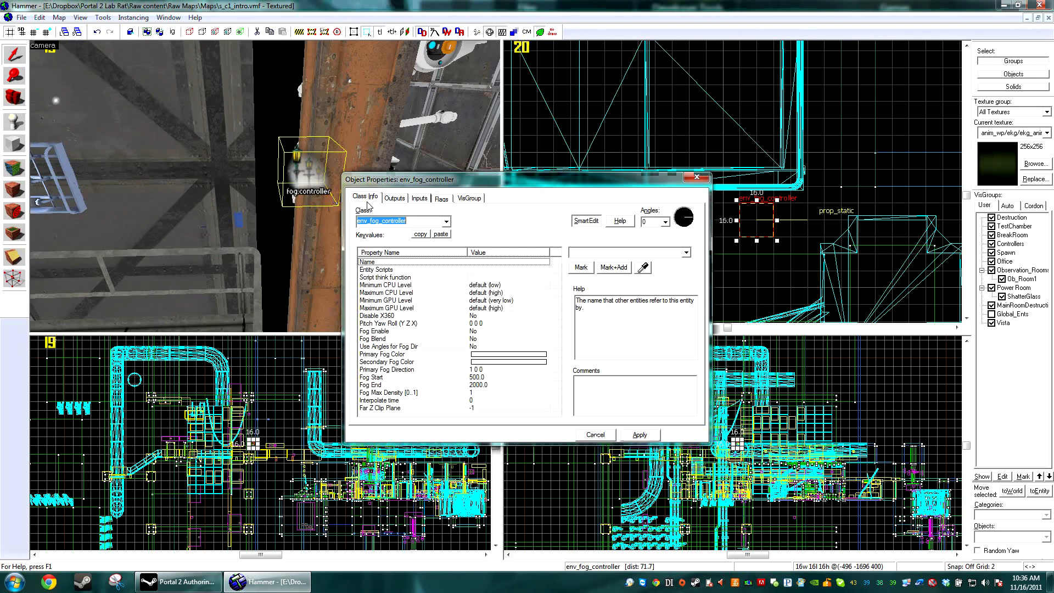
{"action": "left_click", "coordinate": [485, 270]}
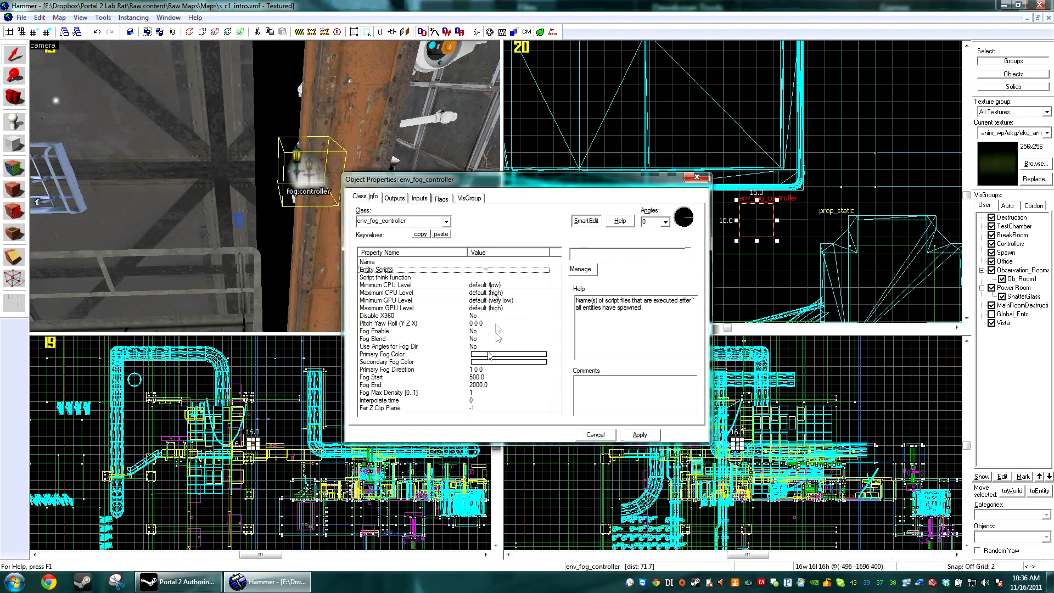
{"action": "left_click", "coordinate": [496, 324]}
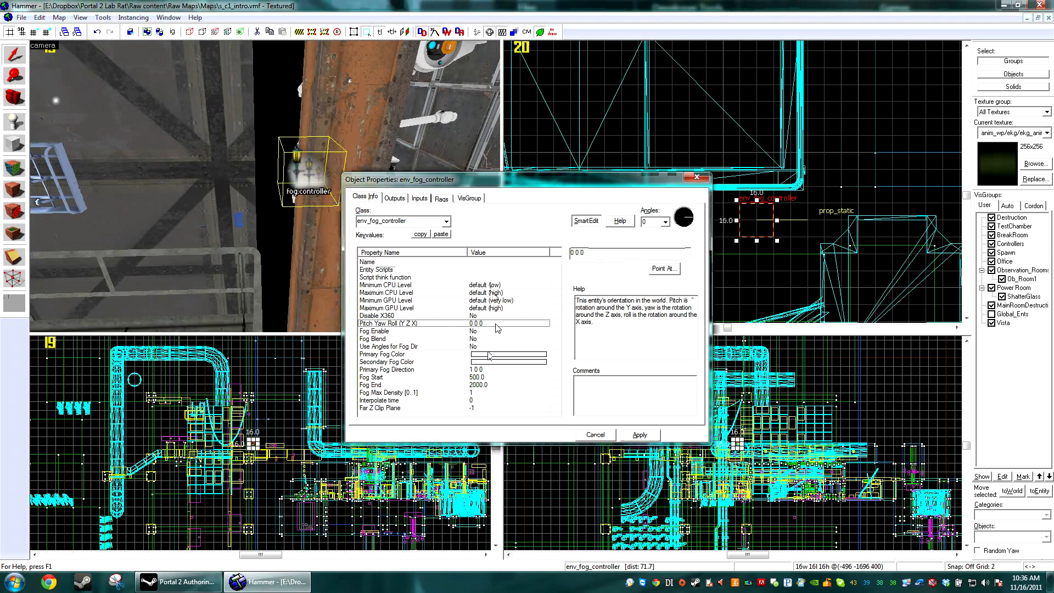
{"action": "left_click", "coordinate": [498, 346]}
{"action": "left_click", "coordinate": [441, 331]}
{"action": "scroll", "coordinate": [612, 252], "scroll_direction": "down", "scroll_amount": 1}
{"action": "left_click", "coordinate": [432, 338]}
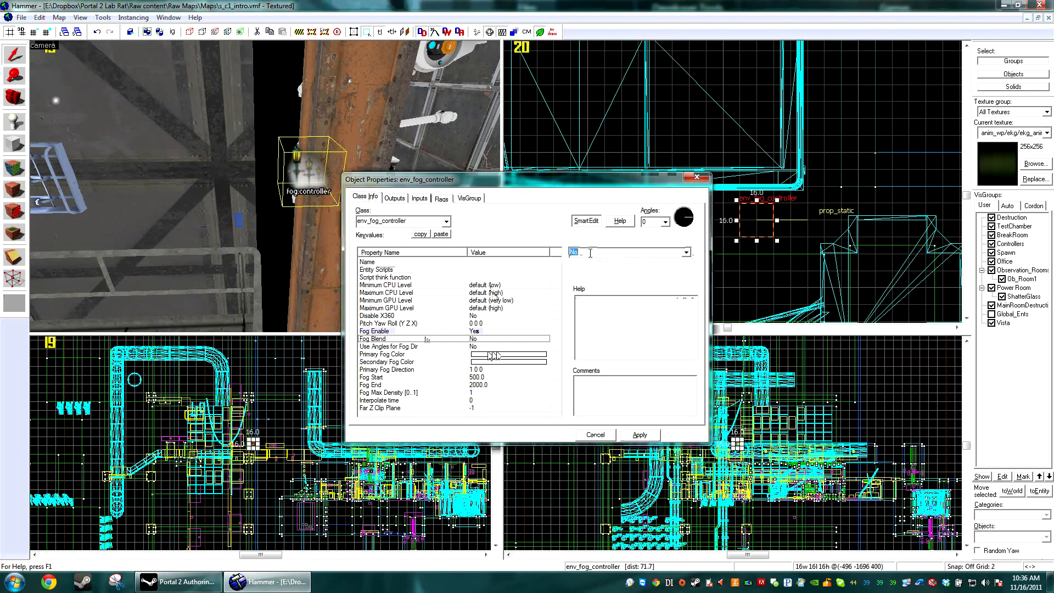
{"action": "scroll", "coordinate": [591, 252], "scroll_direction": "down", "scroll_amount": 1}
{"action": "left_click", "coordinate": [638, 433]}
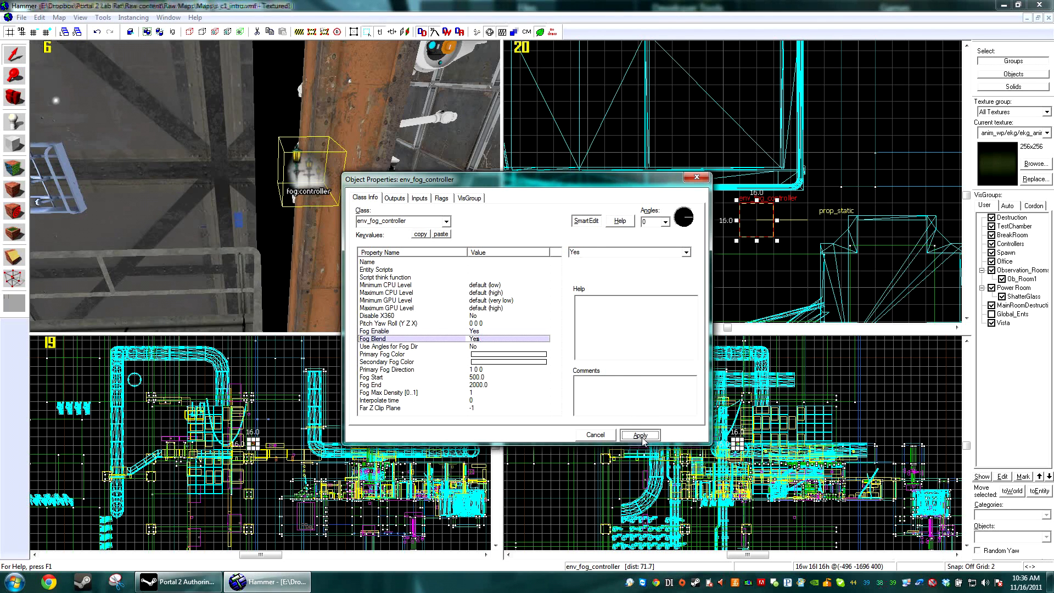
{"action": "left_click", "coordinate": [651, 430]}
{"action": "left_click", "coordinate": [600, 433]}
- Place an info_player_start entity in the corridor between the light fixture and the fog controller
{"action": "key", "text": "z"}
{"action": "key", "text": "s"}
{"action": "key", "text": "w"}
{"action": "key", "text": "z"}
{"action": "left_click", "coordinate": [15, 122]}
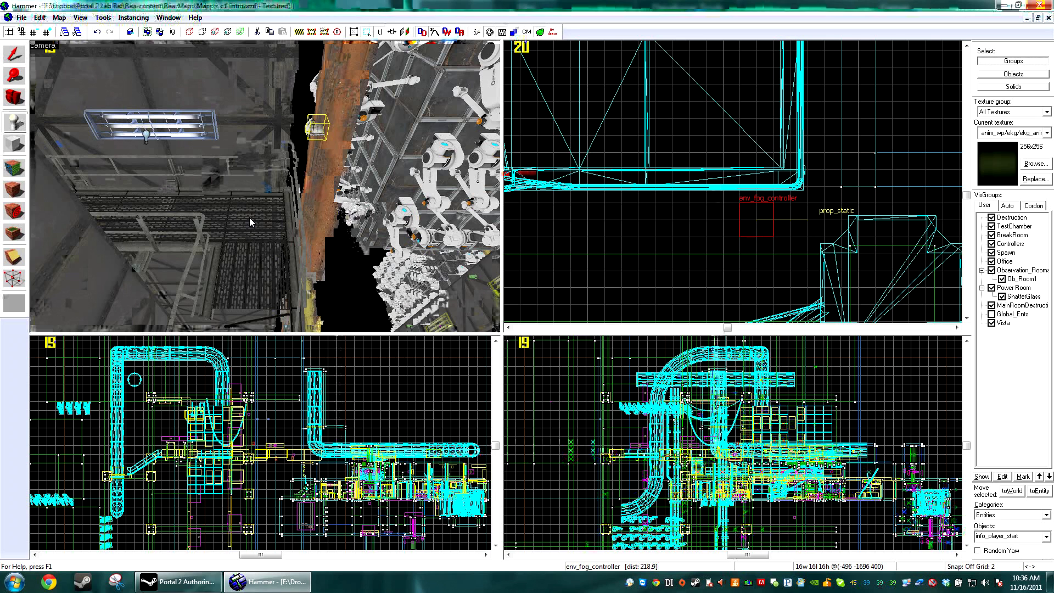
{"action": "left_click", "coordinate": [256, 170]}
{"action": "key", "text": "shift+s"}
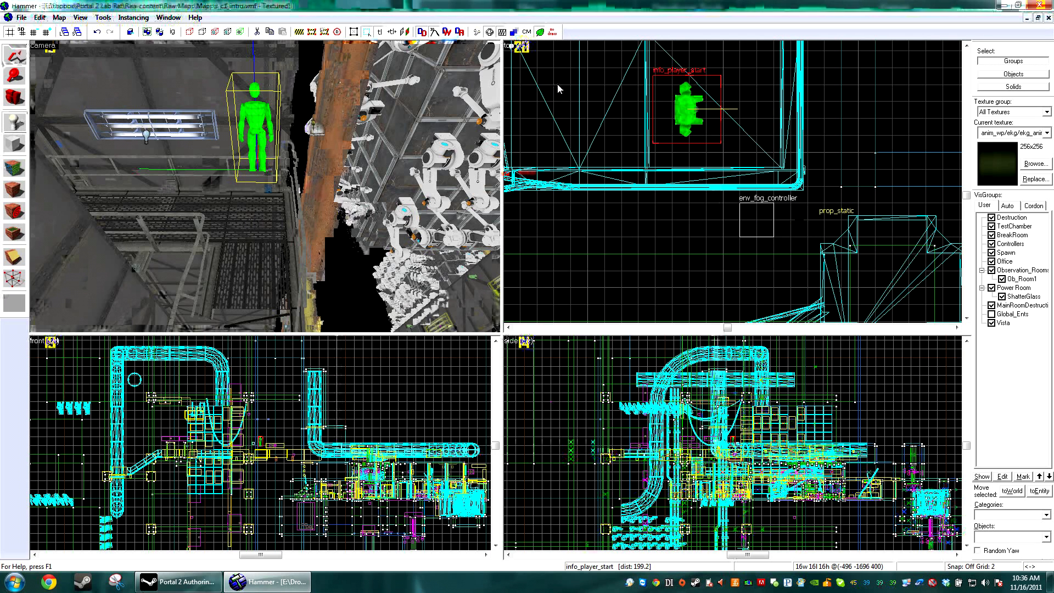
{"action": "scroll", "coordinate": [753, 136], "scroll_direction": "down", "scroll_amount": 2}
{"action": "left_click_drag", "start_coordinate": [716, 116], "coordinate": [658, 212]}
{"action": "scroll", "coordinate": [773, 125], "scroll_direction": "down", "scroll_amount": 1}
{"action": "key", "text": "z"}
{"action": "key", "text": "w"}
{"action": "key", "text": "w"}
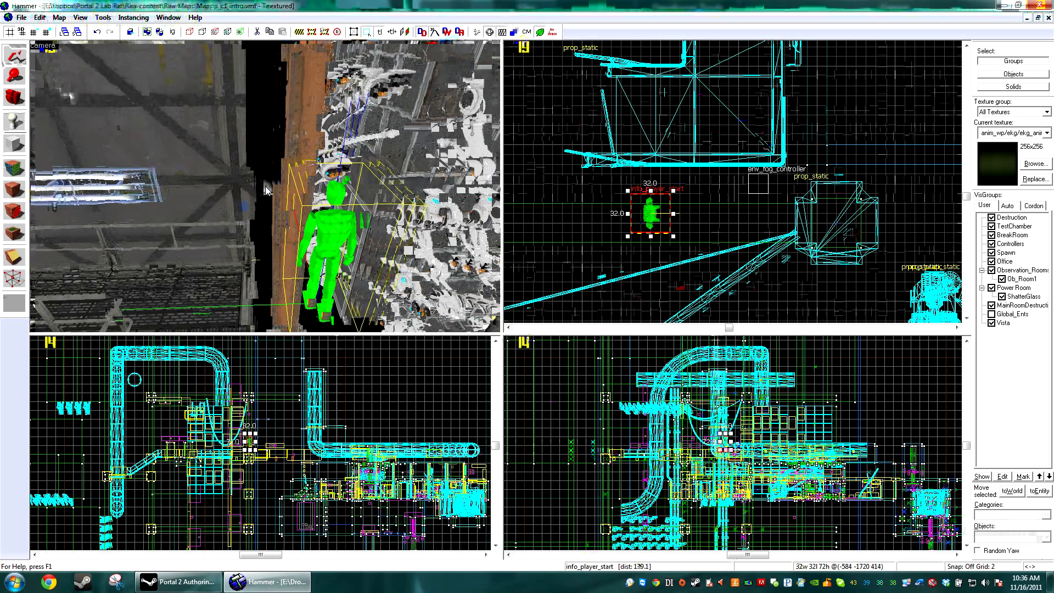
{"action": "key", "text": "z"}
{"action": "key", "text": "Delete"}
- Set the fog controller's Primary Fog Direction to 0 0 0 and apply it
{"action": "double_click", "coordinate": [267, 190]}
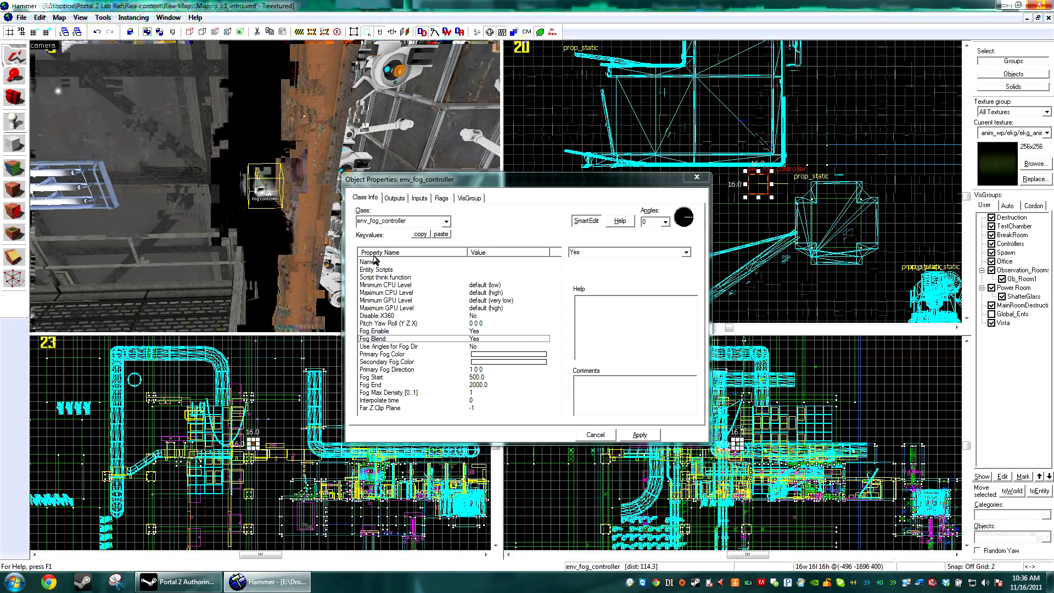
{"action": "left_click", "coordinate": [488, 369]}
{"action": "left_click_drag", "start_coordinate": [614, 254], "coordinate": [548, 250]}
{"action": "type", "text": "0 0 0"}
{"action": "key", "text": "Return"}
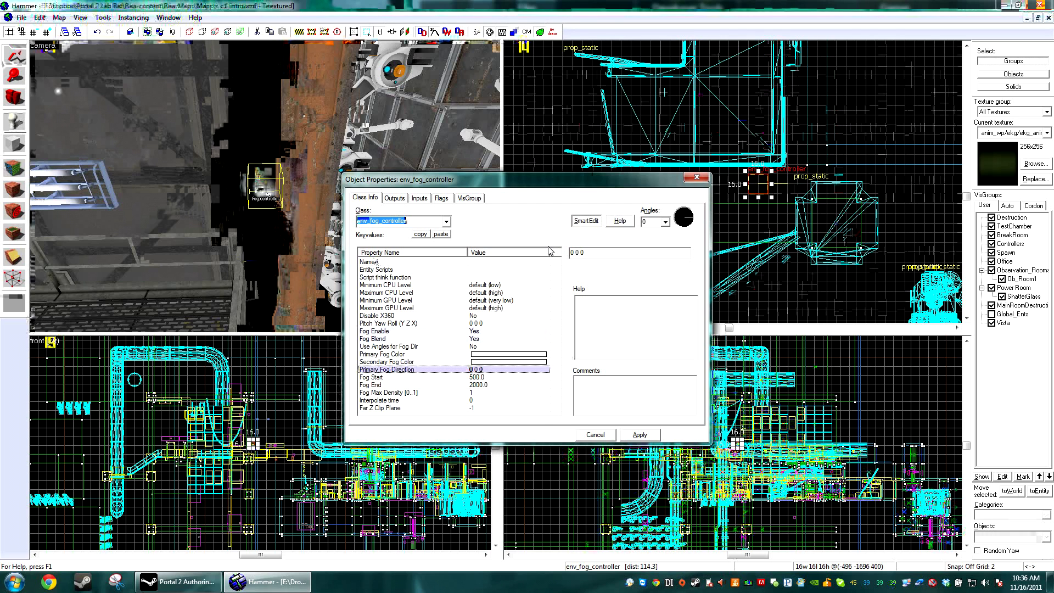
{"action": "left_click", "coordinate": [626, 433]}
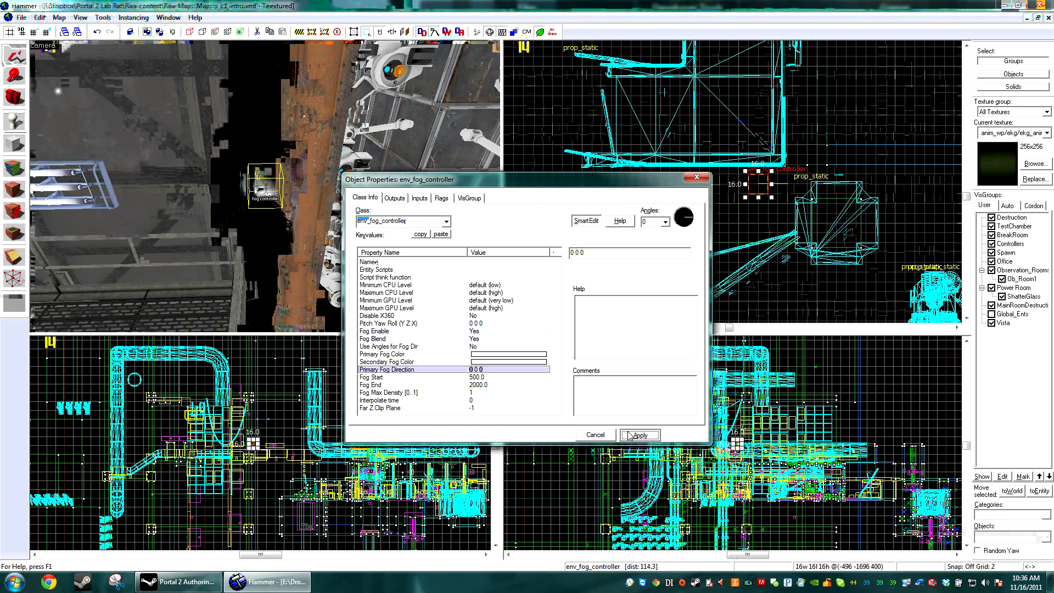
- Set the fog controller's Primary Fog Color to a medium blue, about RGB 67 129 231
{"action": "left_click", "coordinate": [513, 355]}
{"action": "left_click", "coordinate": [579, 275]}
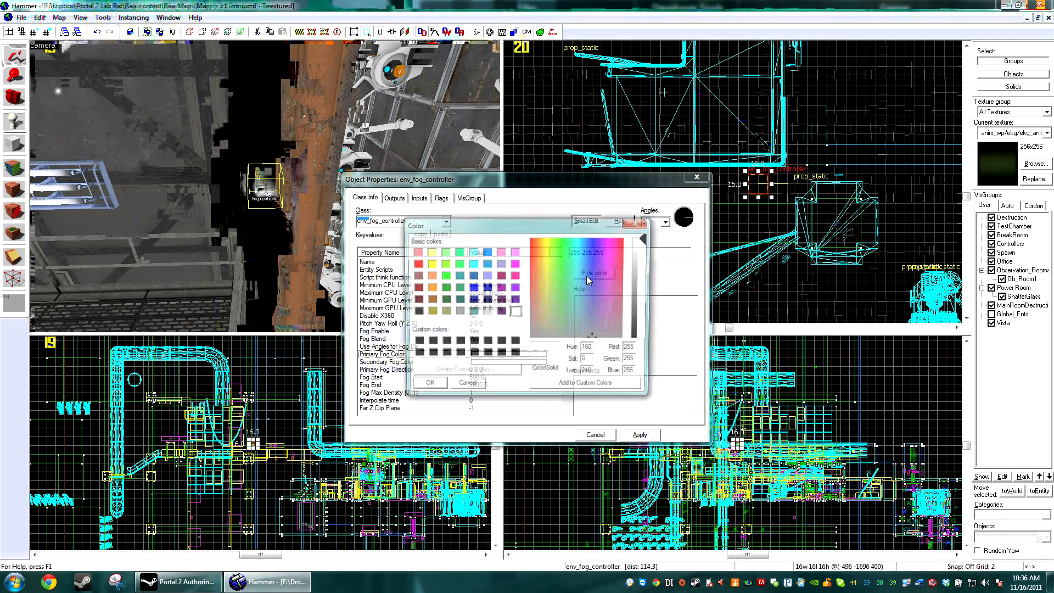
{"action": "left_click", "coordinate": [590, 240]}
{"action": "left_click", "coordinate": [645, 280]}
{"action": "left_click_drag", "start_coordinate": [586, 249], "coordinate": [588, 262]}
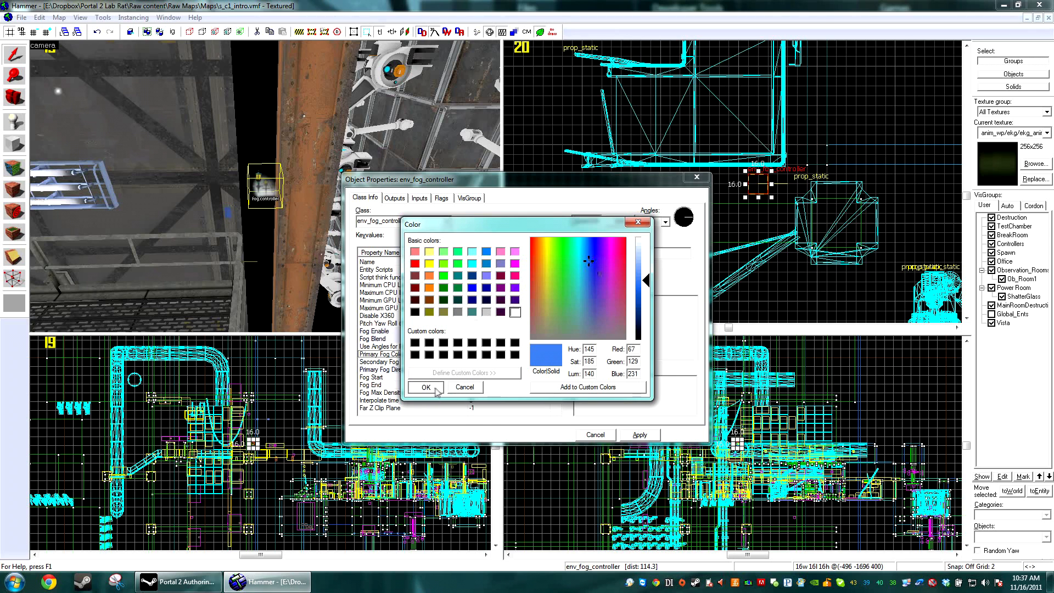
{"action": "left_click", "coordinate": [426, 387]}
- Set the Secondary Fog Color to a bright red, RGB 241 56 61, and apply the changes
{"action": "left_click", "coordinate": [522, 361]}
{"action": "left_click", "coordinate": [593, 273]}
{"action": "left_click", "coordinate": [622, 250]}
{"action": "mouse_move", "coordinate": [651, 276]}
{"action": "left_mouse_down"}
{"action": "mouse_move", "coordinate": [651, 266]}
{"action": "mouse_move", "coordinate": [649, 278]}
{"action": "left_mouse_up"}
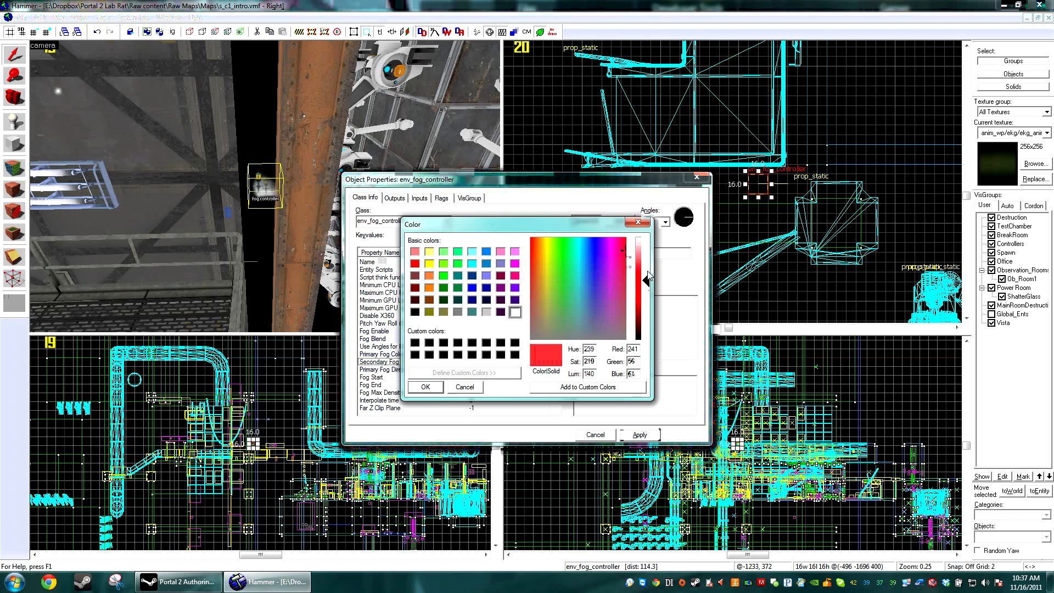
{"action": "left_click", "coordinate": [426, 387]}
{"action": "left_click", "coordinate": [651, 434]}
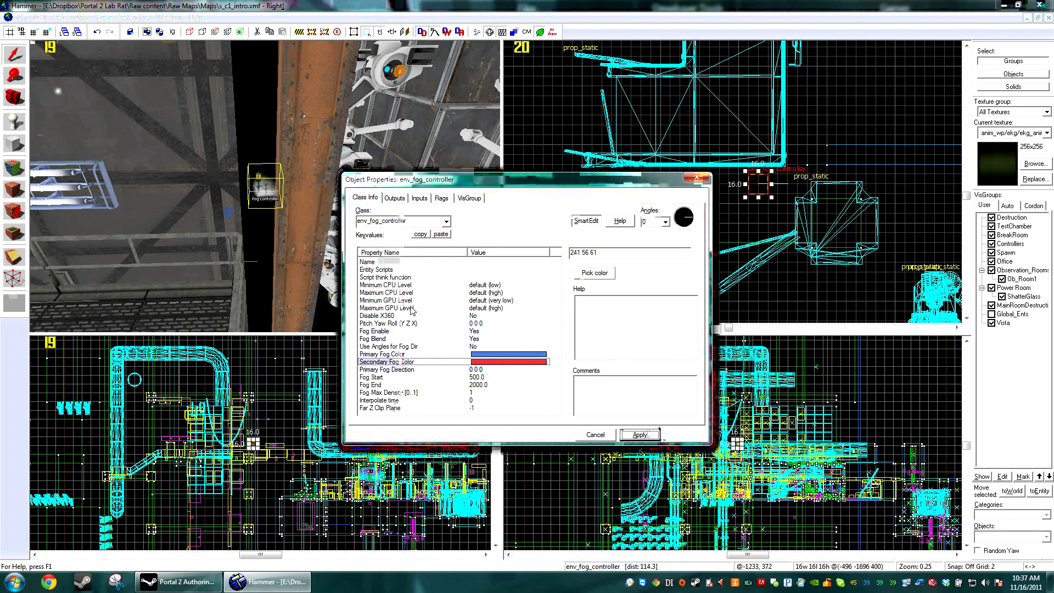
- Set Use Angles for Fog Dir to Yes on the fog controller
{"action": "left_click", "coordinate": [405, 348]}
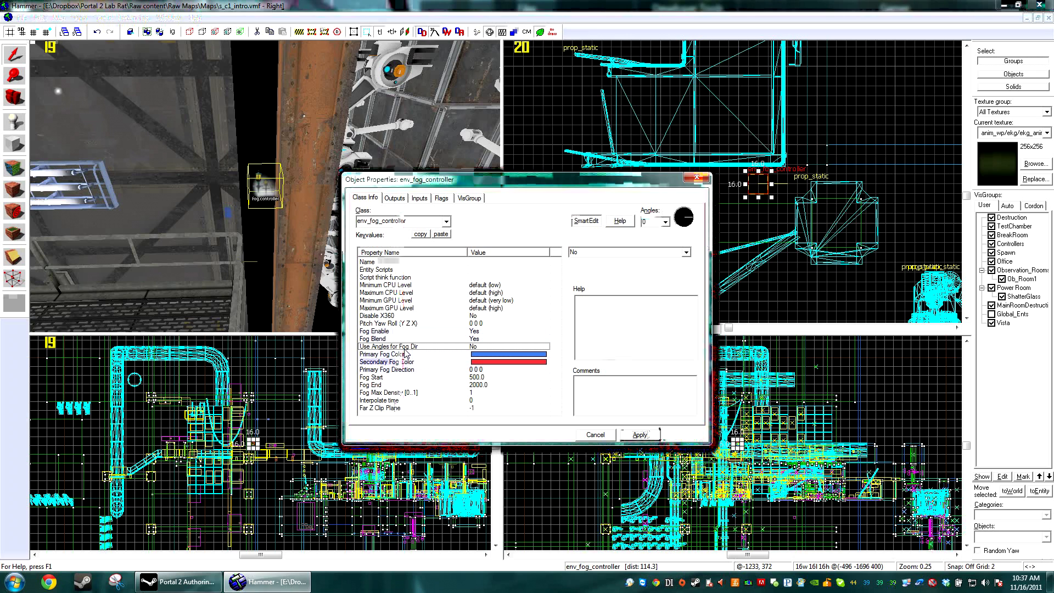
{"action": "left_click", "coordinate": [614, 252]}
{"action": "left_click", "coordinate": [606, 268]}
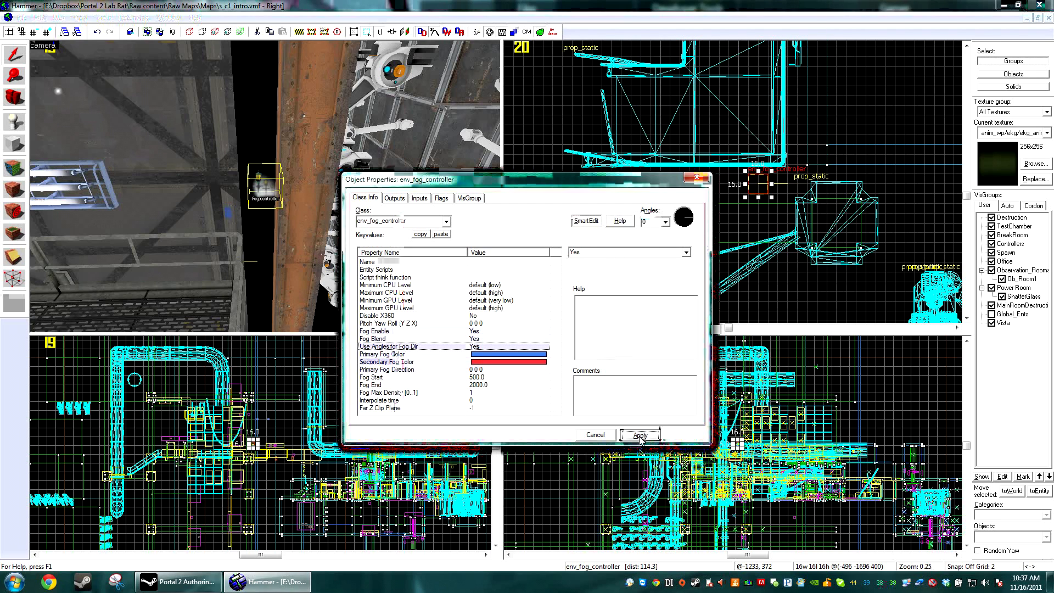
- Set Fog Start to 0 and Fog End to 3000 on the fog controller and apply the changes
{"action": "left_click", "coordinate": [470, 377]}
{"action": "key", "text": "Up"}
{"action": "left_click", "coordinate": [388, 378]}
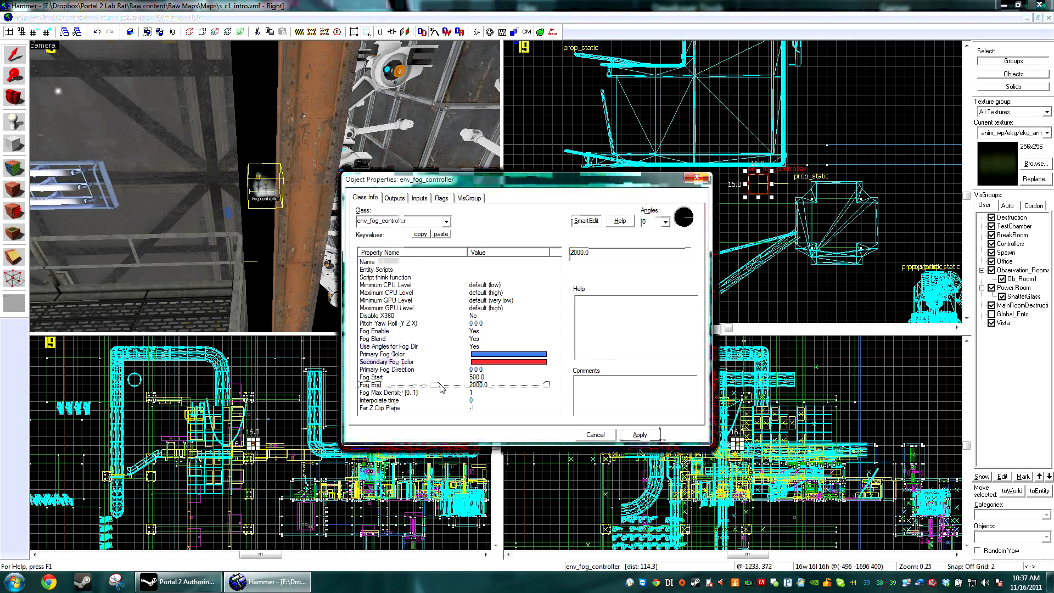
{"action": "left_click", "coordinate": [491, 385]}
{"action": "left_click", "coordinate": [487, 377]}
{"action": "left_click", "coordinate": [615, 251]}
{"action": "left_click_drag", "start_coordinate": [616, 252], "coordinate": [522, 311]}
{"action": "type", "text": "0"}
{"action": "left_click", "coordinate": [499, 384]}
{"action": "left_click_drag", "start_coordinate": [598, 252], "coordinate": [531, 253]}
{"action": "type", "text": "3"}
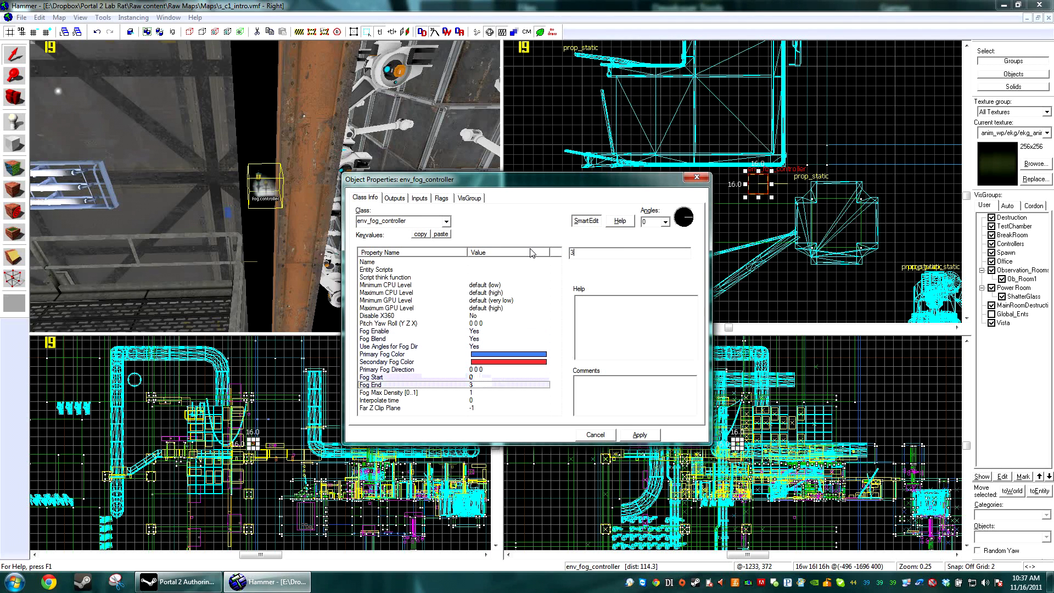
{"action": "key", "text": "Tab"}
{"action": "left_click", "coordinate": [436, 391]}
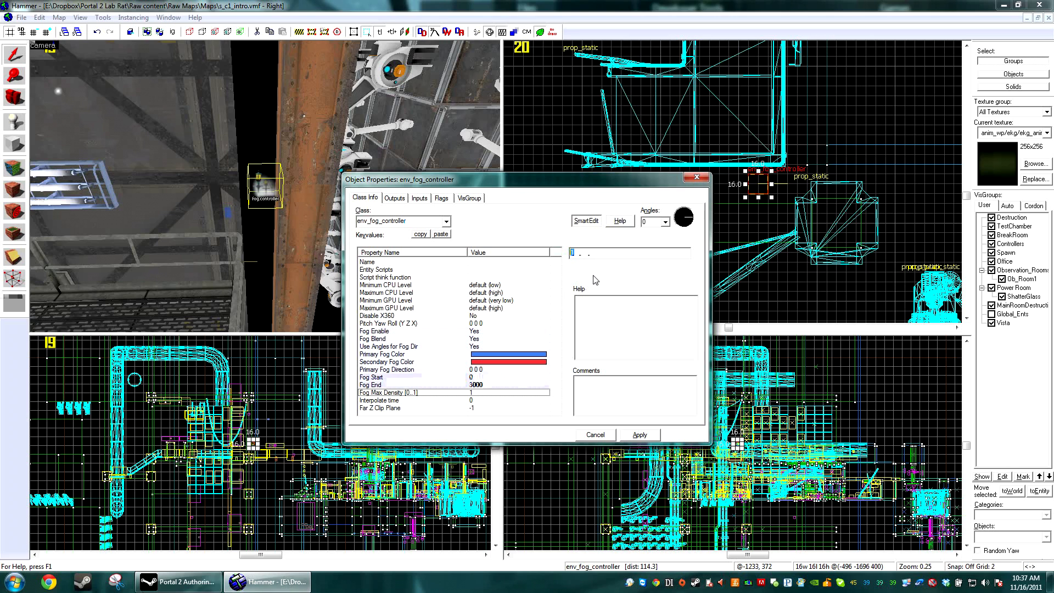
{"action": "left_click", "coordinate": [643, 435]}
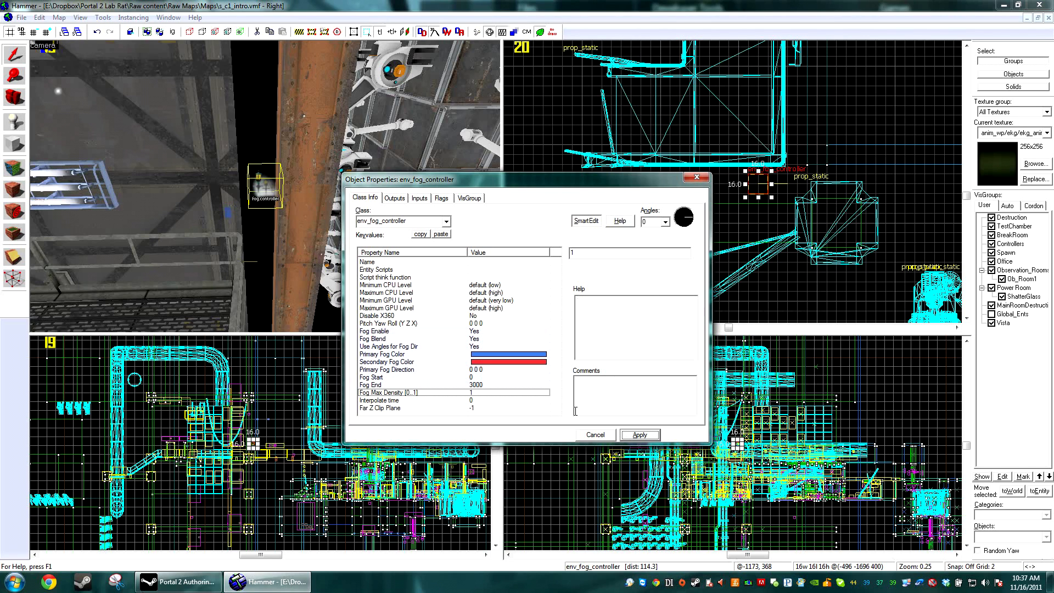
- Review the fog controller's Interpolate time, Far Z Clip Plane and Fog End settings, and close its properties
{"action": "left_click", "coordinate": [504, 400]}
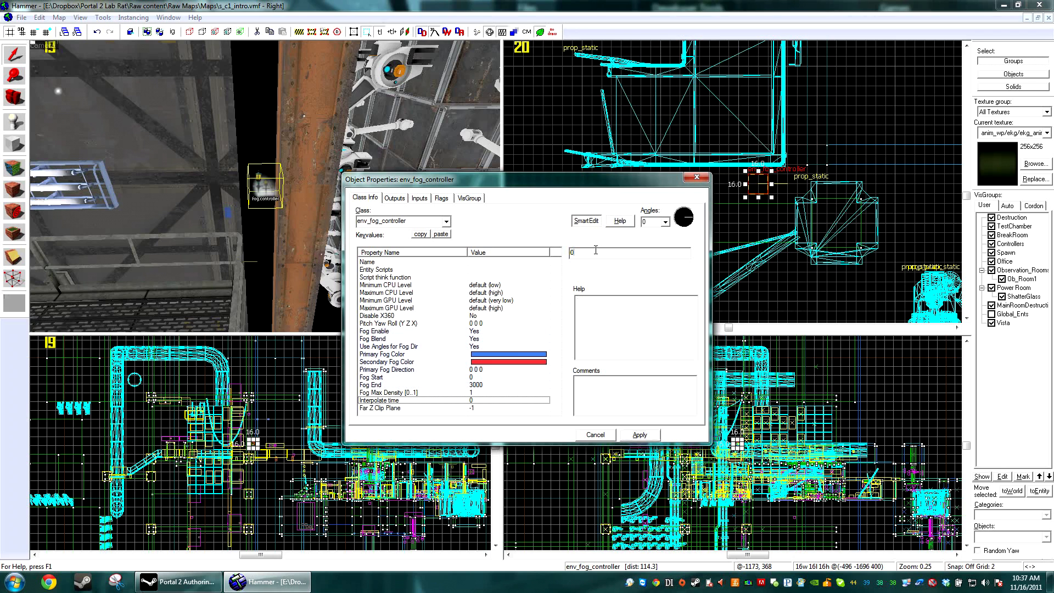
{"action": "left_click", "coordinate": [422, 410]}
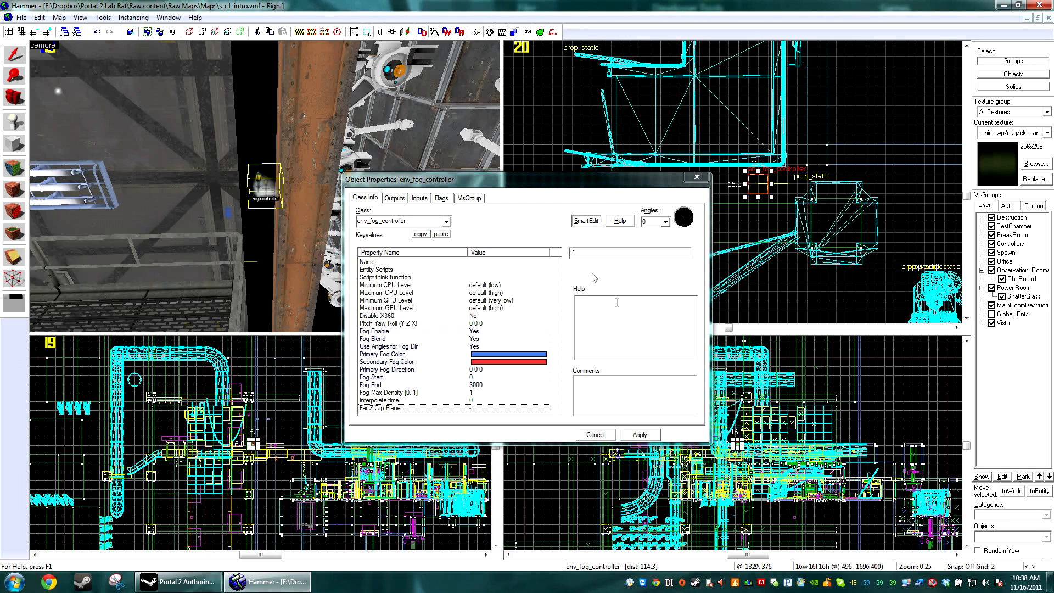
{"action": "left_click", "coordinate": [628, 271]}
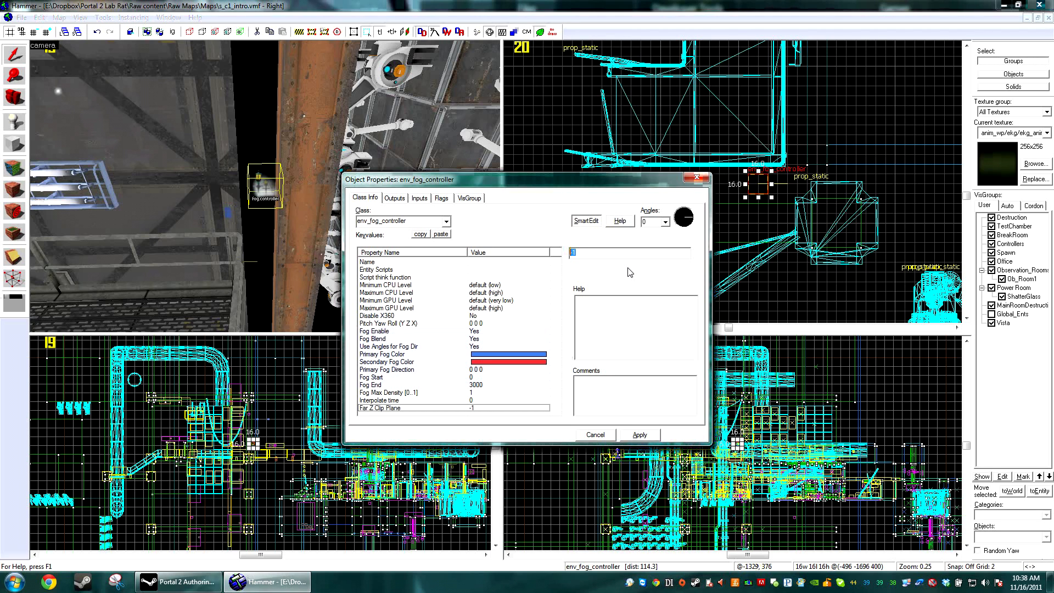
{"action": "left_click", "coordinate": [695, 182]}
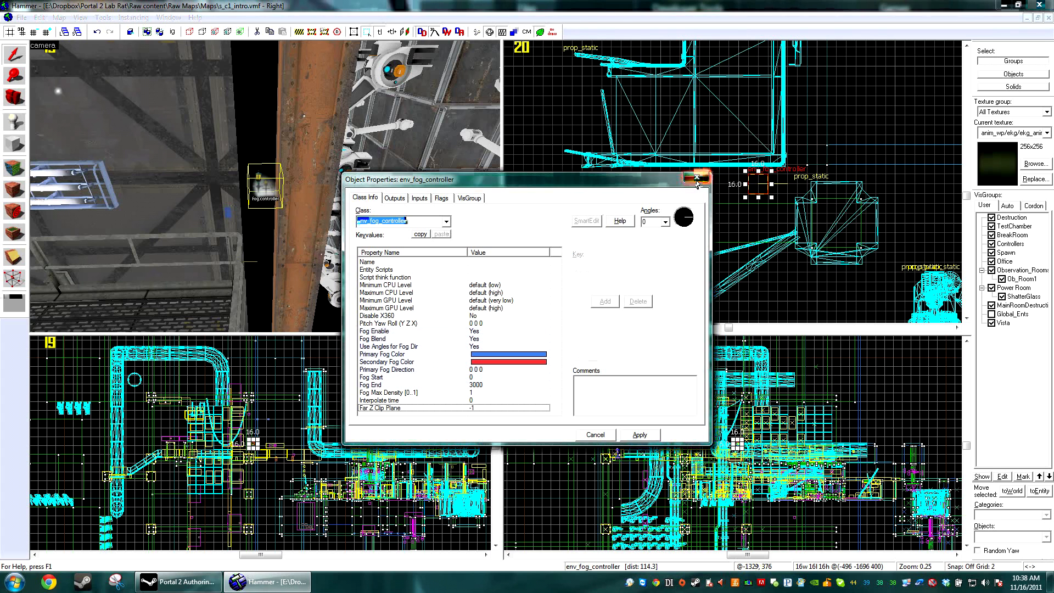
{"action": "double_click", "coordinate": [269, 199]}
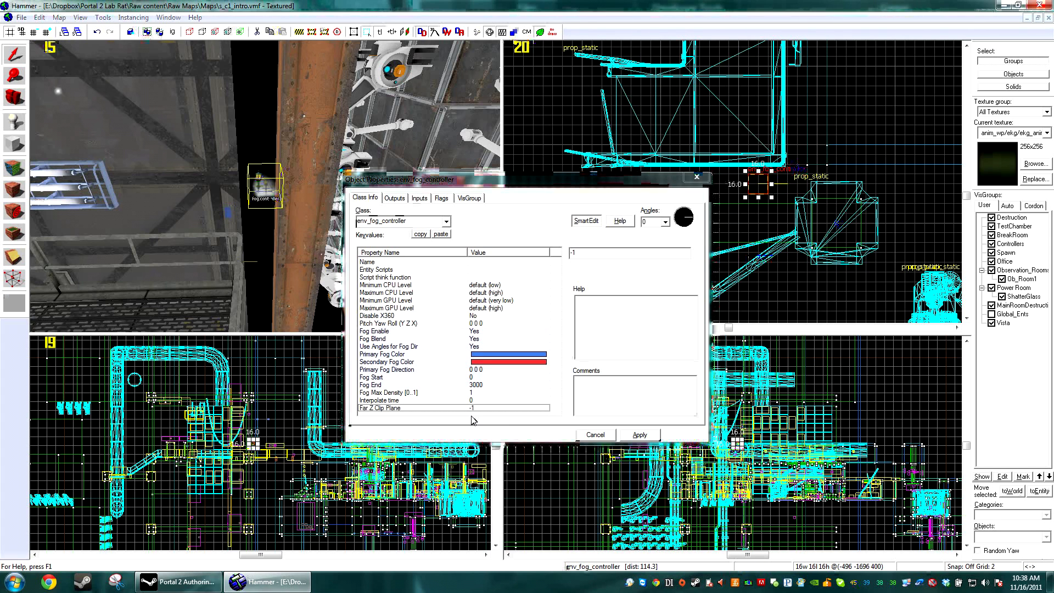
{"action": "left_click", "coordinate": [474, 385]}
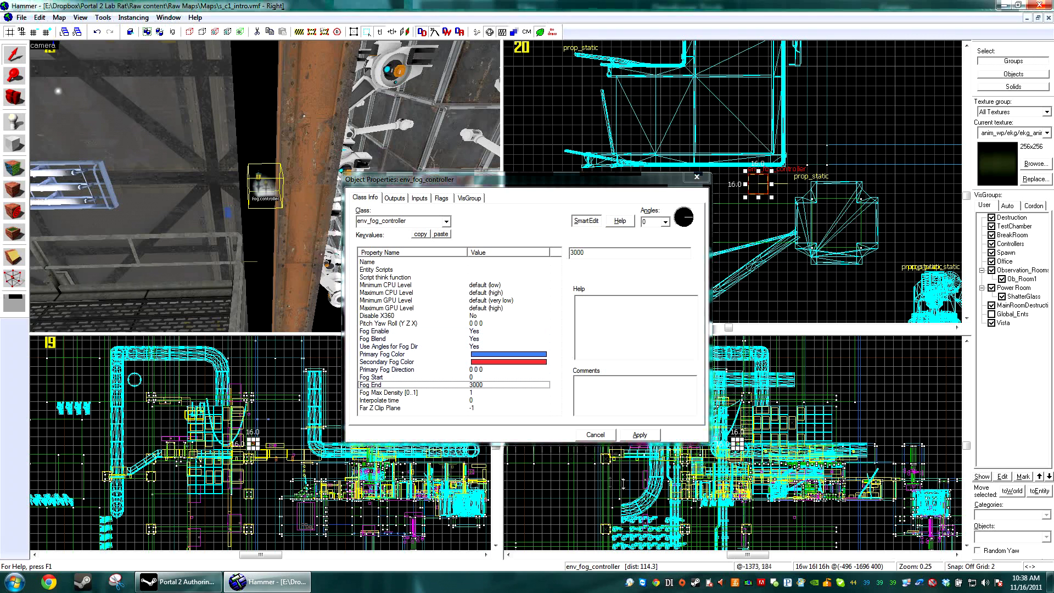
{"action": "left_click", "coordinate": [599, 438]}
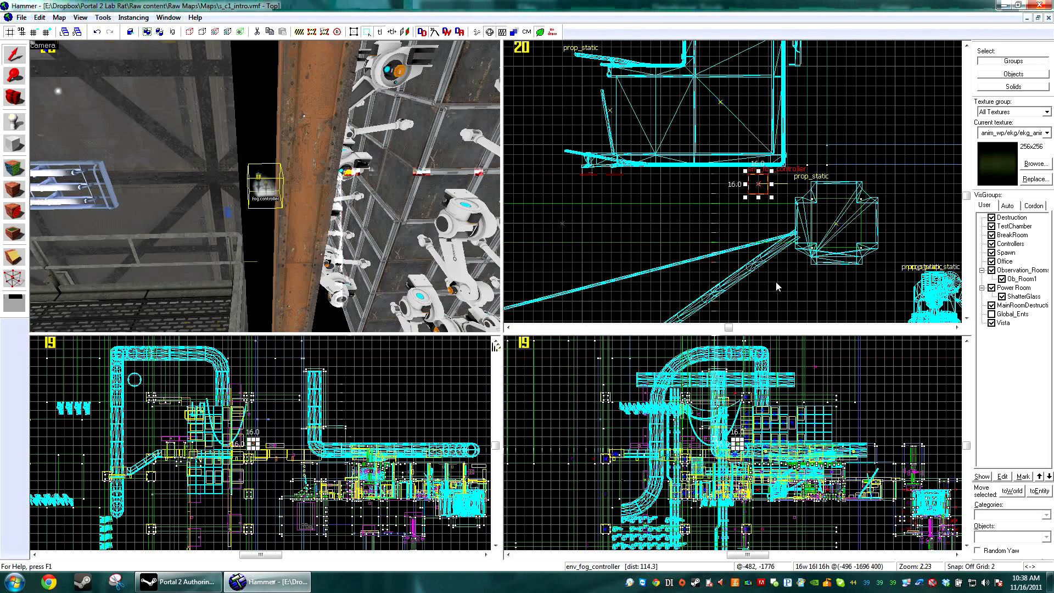
- Deselect the fog controller and examine the catwalk and the office interior to compare the outdoor and indoor fog areas
{"action": "left_click", "coordinate": [784, 291]}
{"action": "right_click", "coordinate": [798, 299]}
{"action": "left_click", "coordinate": [753, 301]}
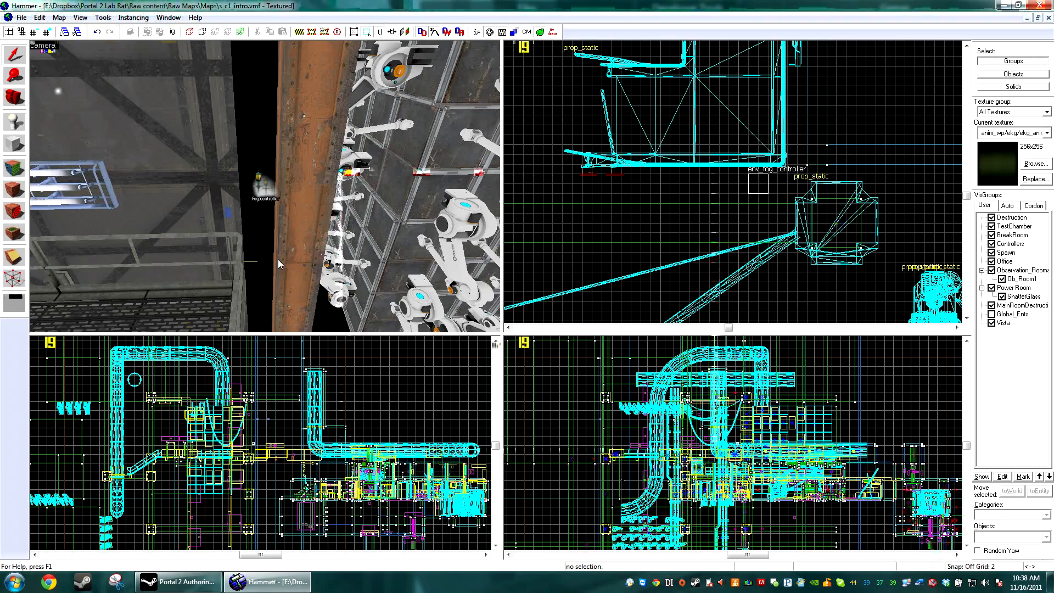
{"action": "key", "text": "z"}
{"action": "key", "text": "s"}
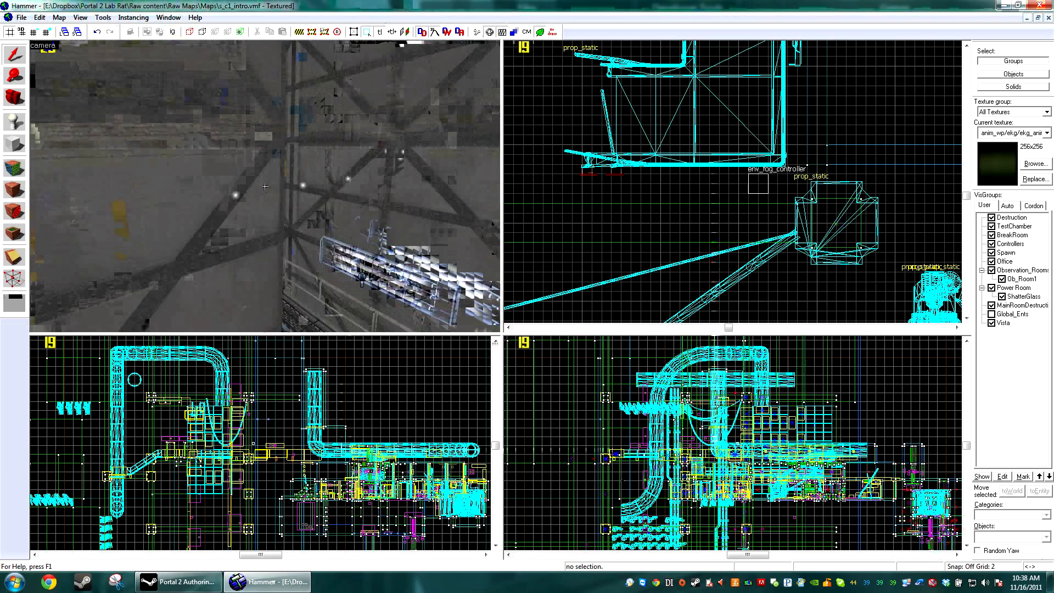
{"action": "key", "text": "w"}
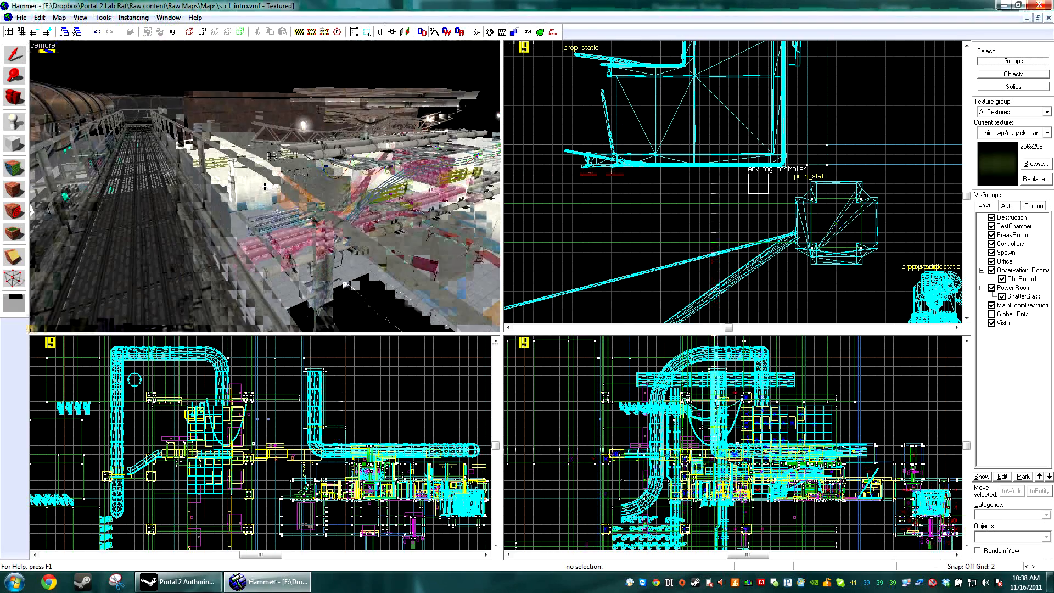
{"action": "key", "text": "w"}
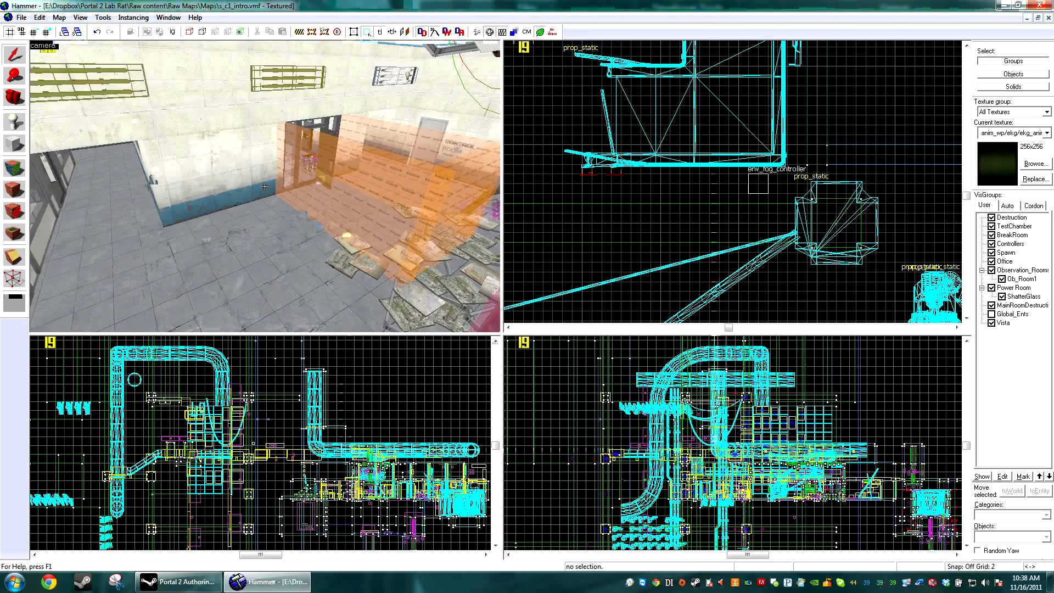
{"action": "key", "text": "z"}
{"action": "key", "text": "z"}
{"action": "key", "text": "s"}
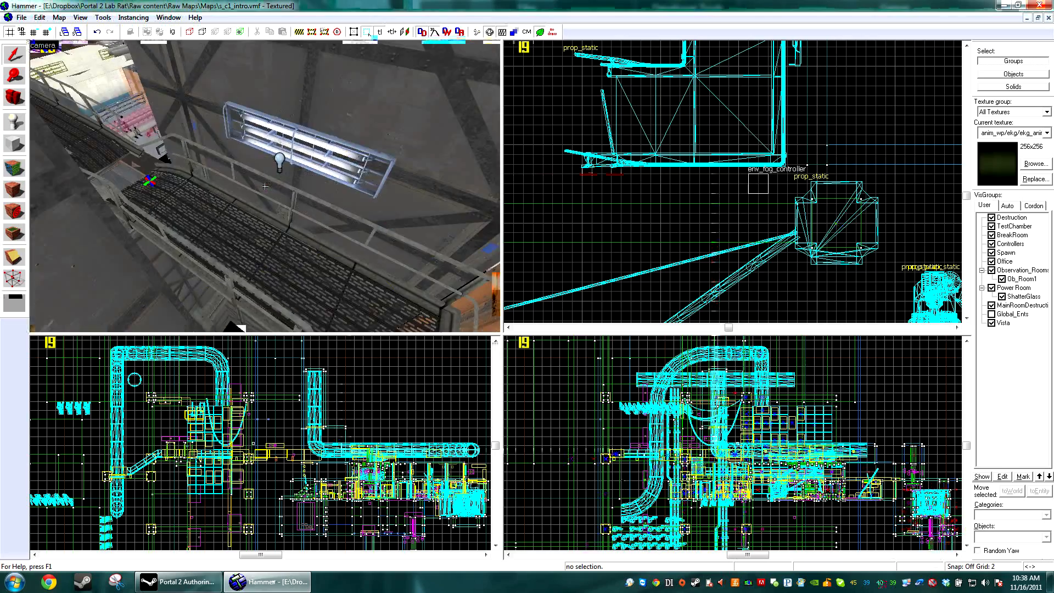
{"action": "key", "text": "z"}
- Copy the fog controller beside the orange beam and paste it in the tiled office corridor at about -301 -450 8
{"action": "left_click", "coordinate": [382, 158]}
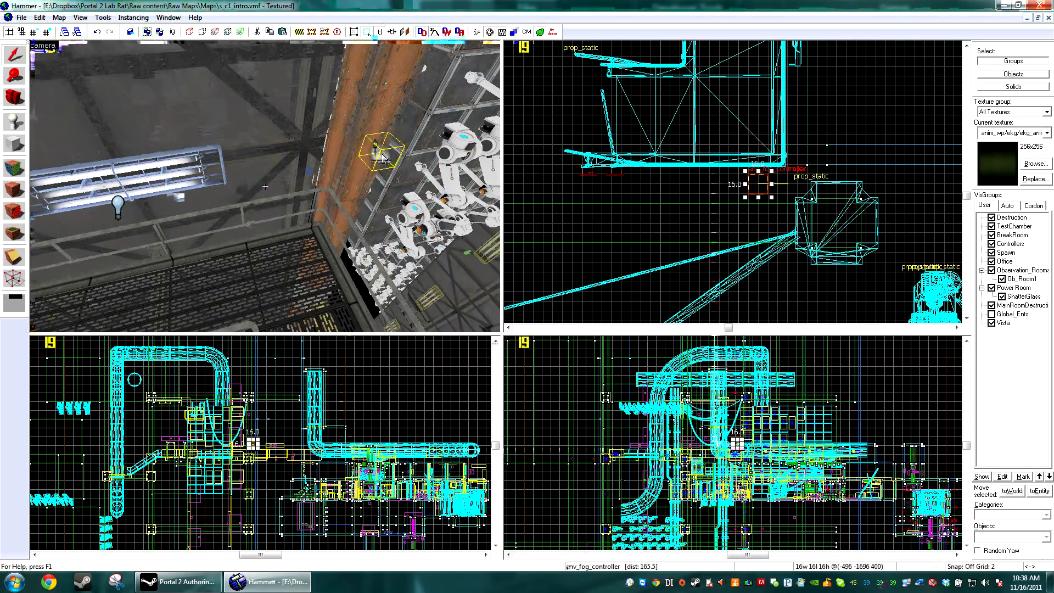
{"action": "key", "text": "z"}
{"action": "key", "text": "w"}
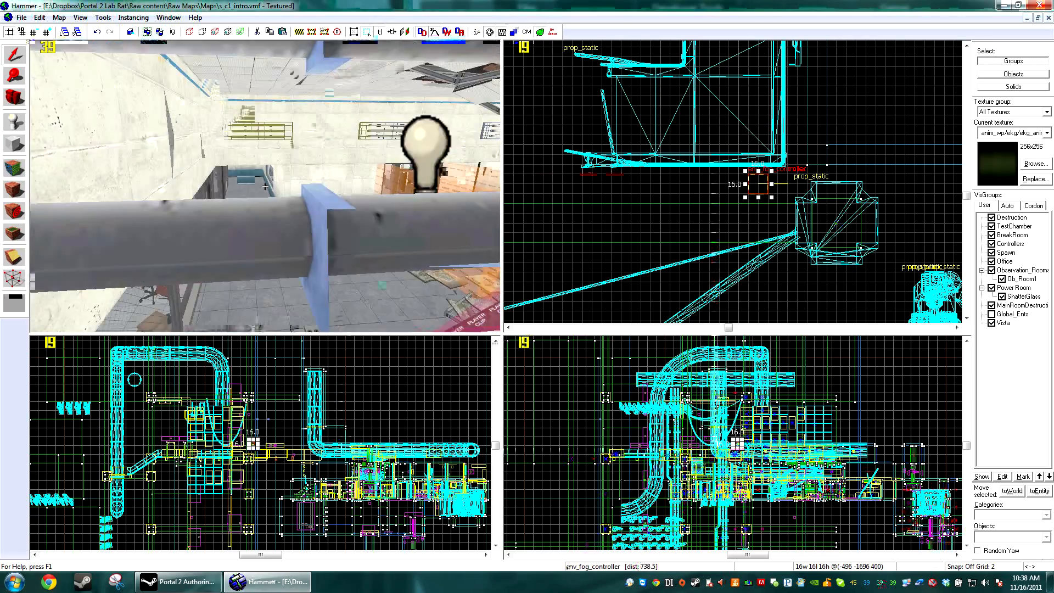
{"action": "key", "text": "z"}
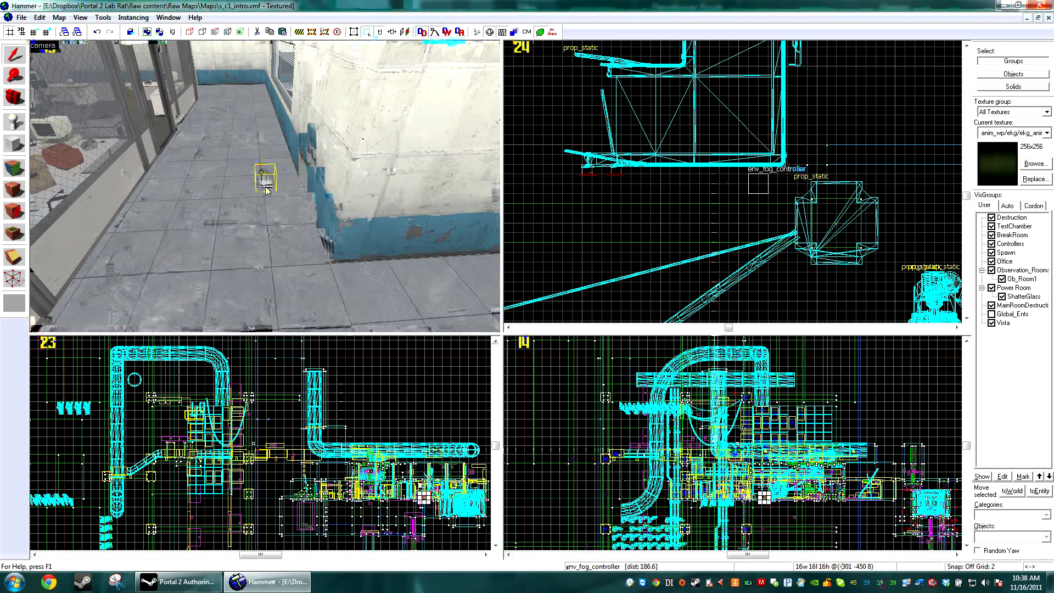
- Set Fog End to 500 on the office corridor's fog controller and apply it
{"action": "key", "text": "alt+Return"}
{"action": "left_click", "coordinate": [494, 384]}
{"action": "left_click_drag", "start_coordinate": [619, 252], "coordinate": [518, 250]}
{"action": "type", "text": "500"}
{"action": "key", "text": "Return"}
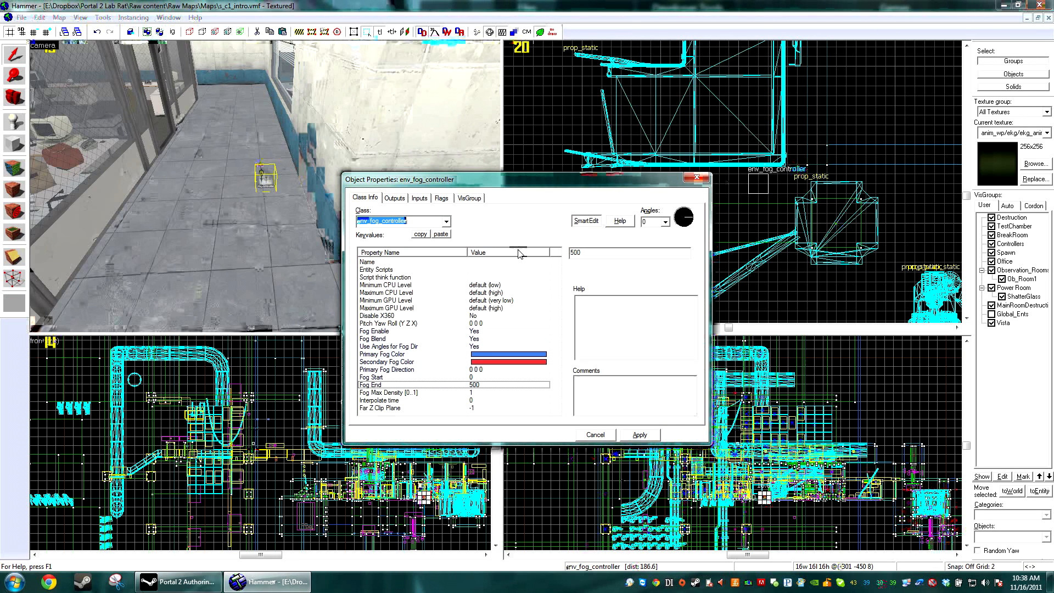
- Disable the Master flag on the office corridor's fog controller and apply it
{"action": "left_click", "coordinate": [441, 198]}
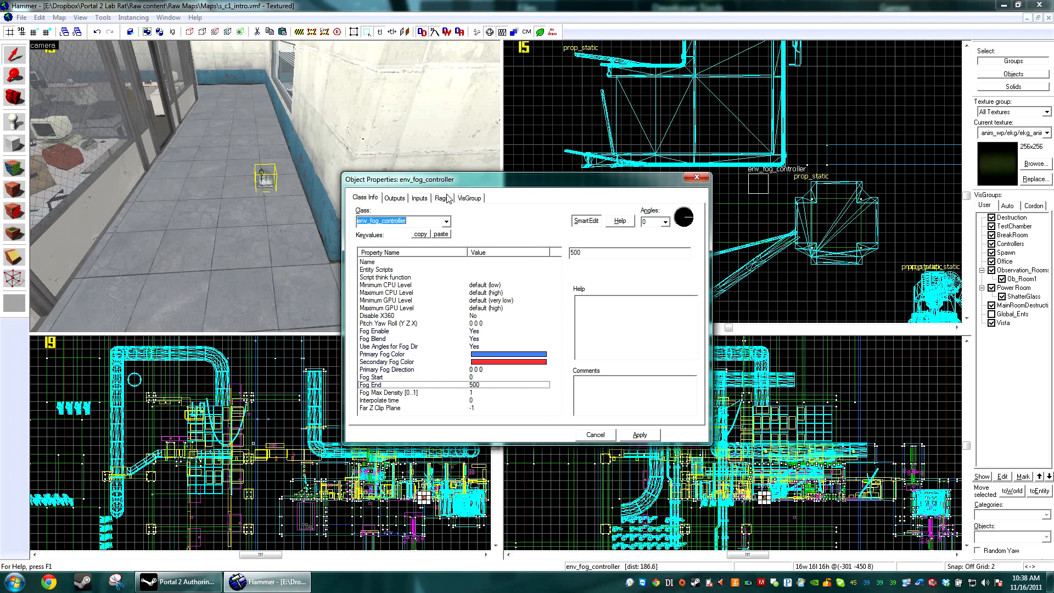
{"action": "left_click", "coordinate": [361, 216]}
{"action": "left_click", "coordinate": [640, 436]}
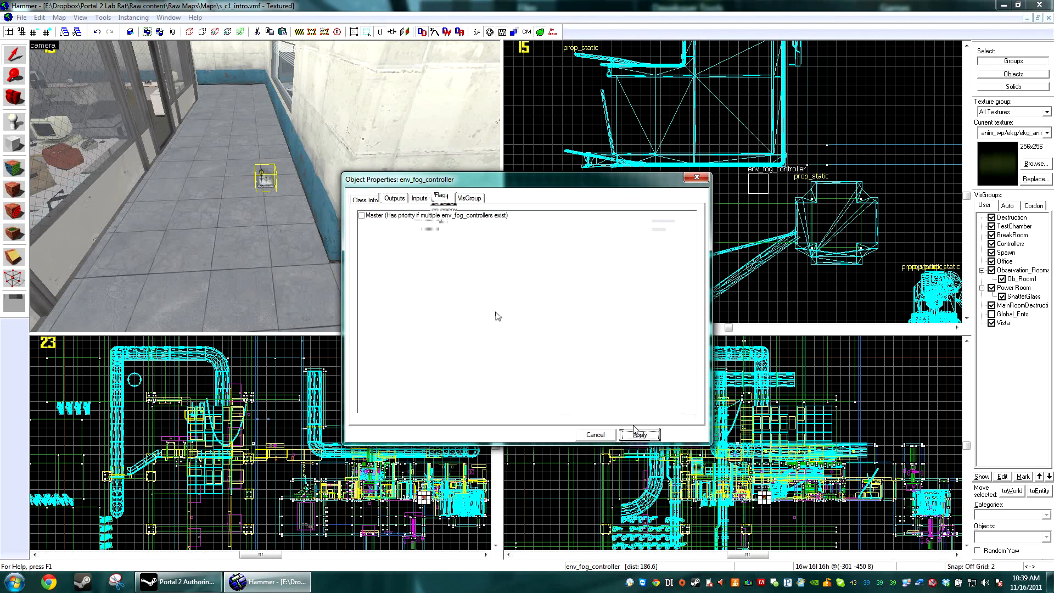
- Name the office corridor's fog controller InsideFog and apply the name
{"action": "left_click", "coordinate": [366, 199]}
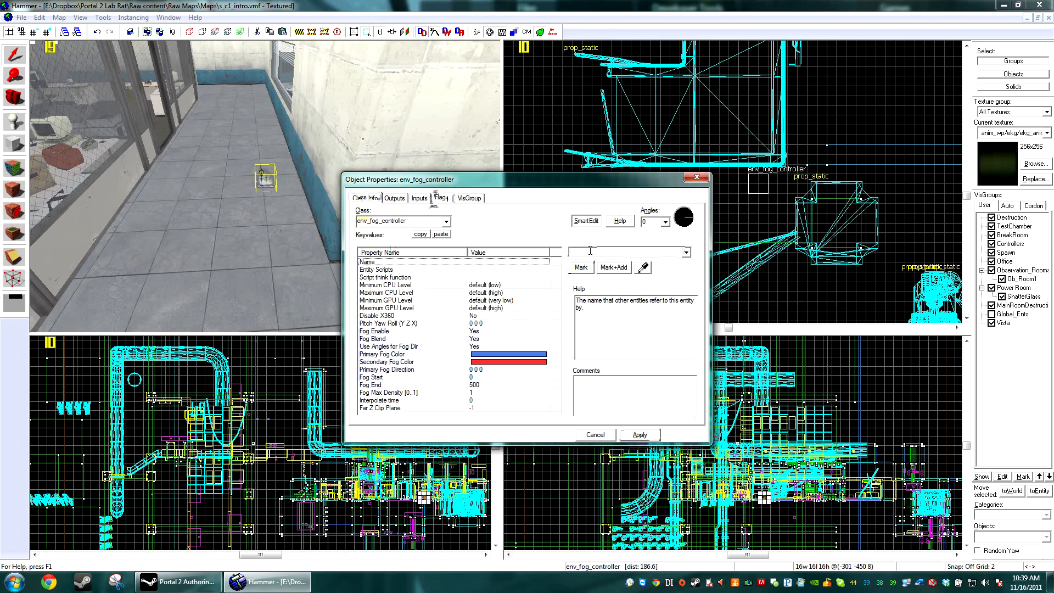
{"action": "type", "text": "InsideF"}
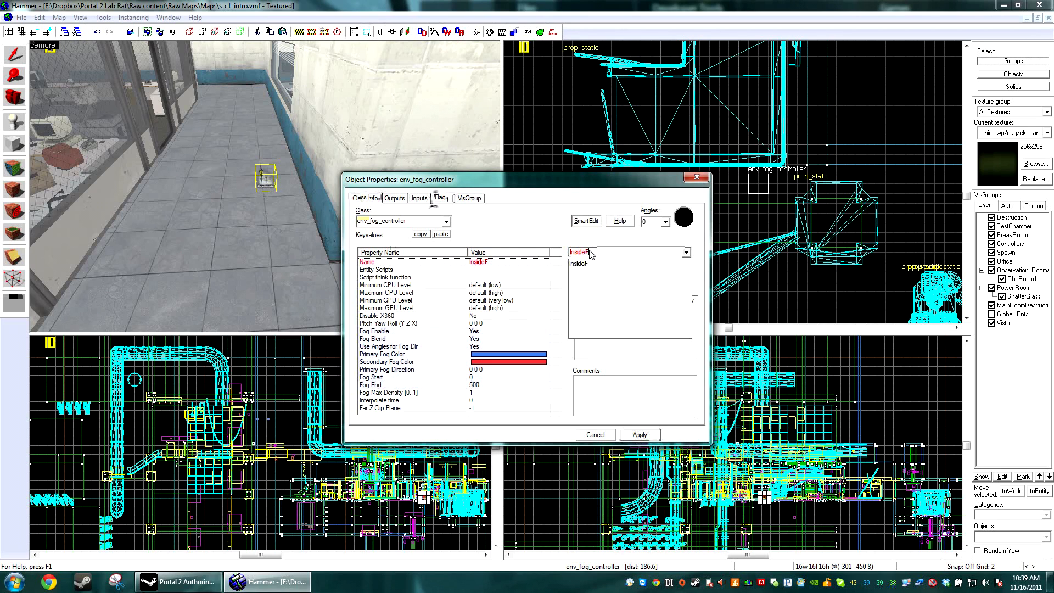
{"action": "type", "text": "og"}
{"action": "key", "text": "Return"}
{"action": "left_click", "coordinate": [373, 333]}
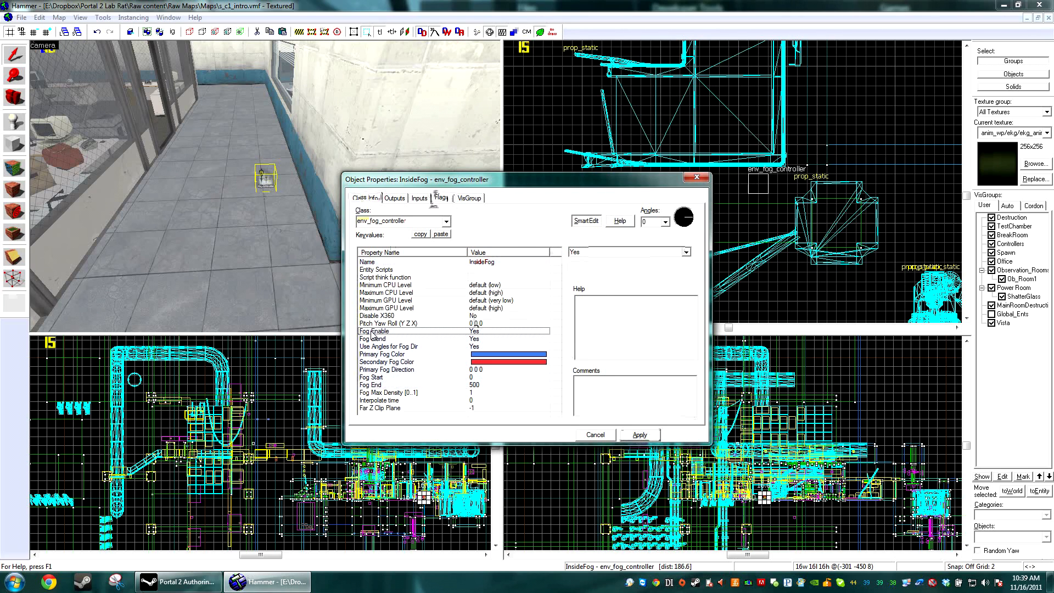
- Set Fog Blend and Use Angles for Fog Dir to No on the InsideFog controller and apply the changes
{"action": "left_click", "coordinate": [437, 339]}
{"action": "left_click", "coordinate": [595, 250]}
{"action": "scroll", "coordinate": [594, 253], "scroll_direction": "up", "scroll_amount": 1}
{"action": "left_click", "coordinate": [477, 347]}
{"action": "left_click", "coordinate": [589, 254]}
{"action": "scroll", "coordinate": [589, 254], "scroll_direction": "up", "scroll_amount": 1}
{"action": "left_click", "coordinate": [640, 435]}
{"action": "left_click", "coordinate": [469, 385]}
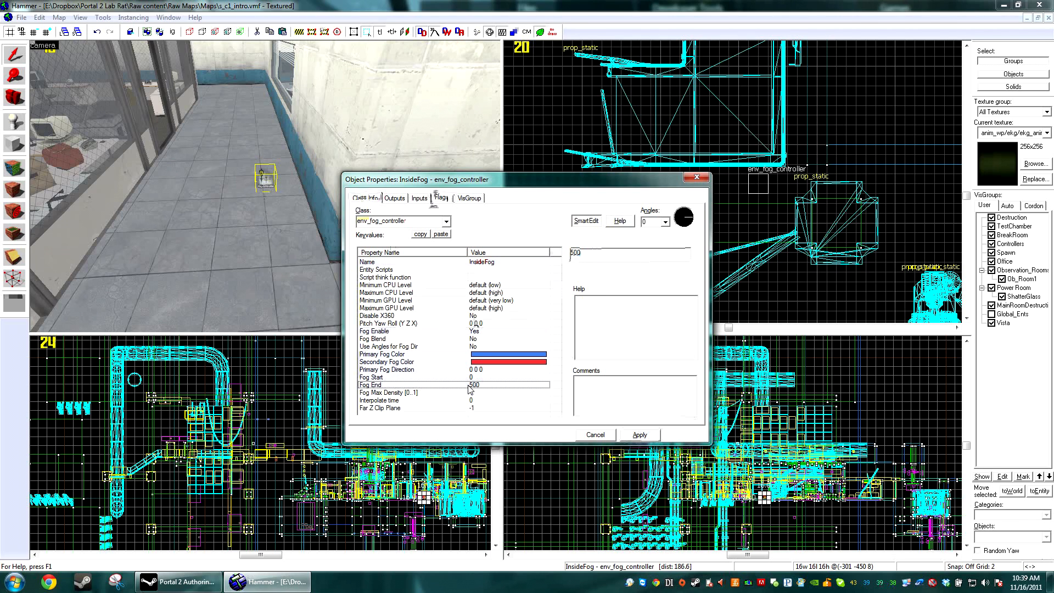
- Set InsideFog's Primary Fog Color to green (82, 223, 79), apply it, close its properties and clear the selection
{"action": "left_click", "coordinate": [417, 354]}
{"action": "left_click", "coordinate": [595, 277]}
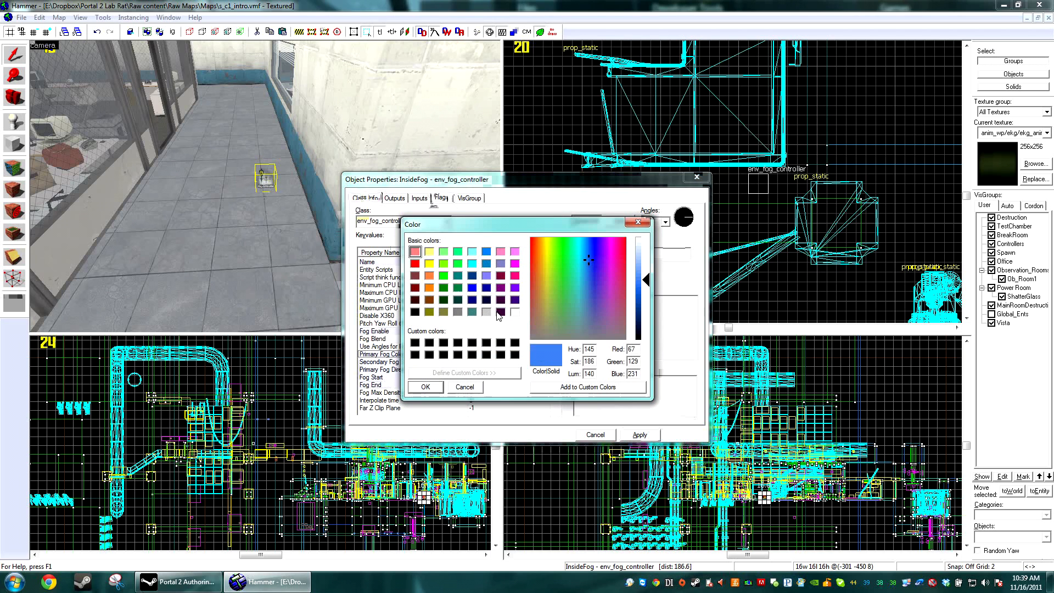
{"action": "left_click", "coordinate": [560, 271]}
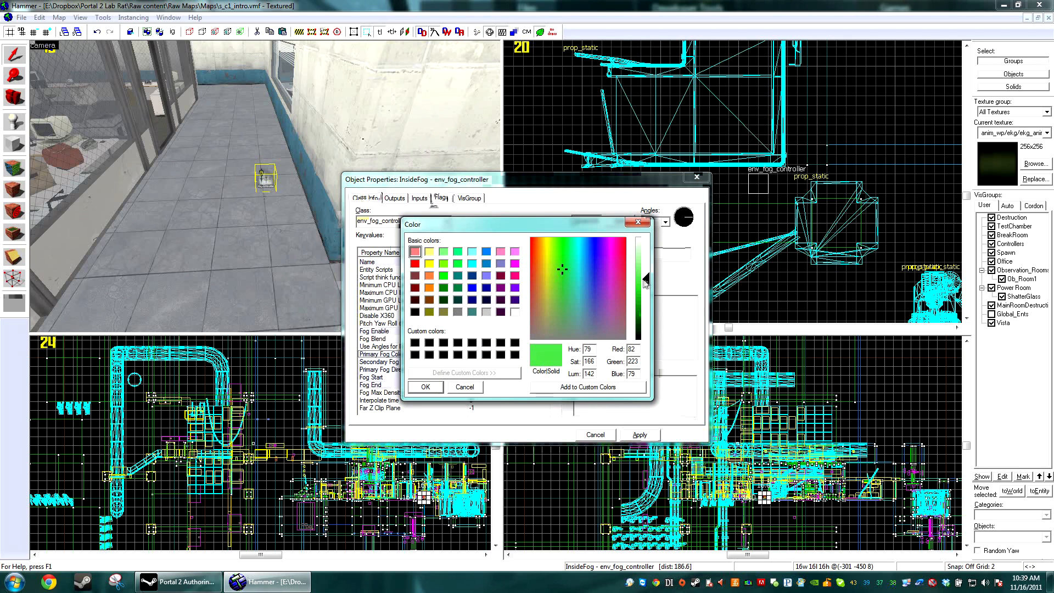
{"action": "left_click", "coordinate": [425, 386]}
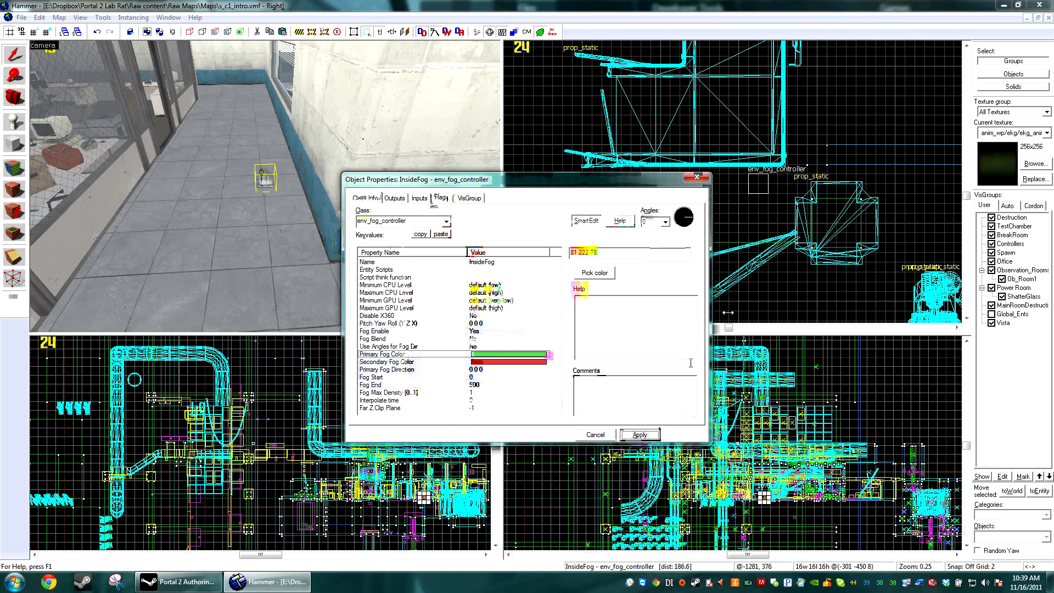
{"action": "left_click", "coordinate": [595, 434]}
{"action": "key", "text": "Escape"}
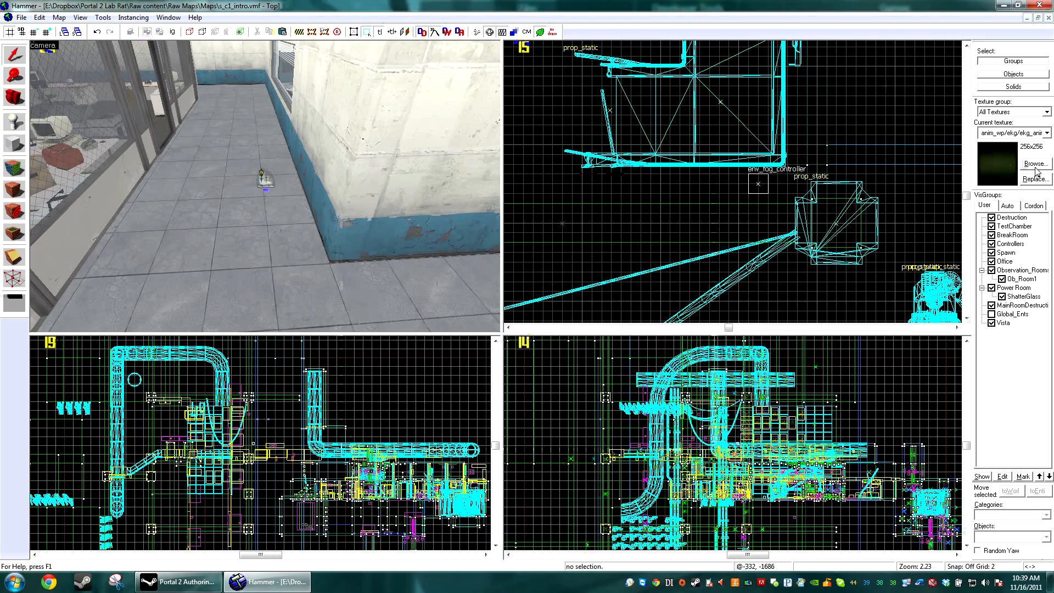
- Find the trigger texture in the texture browser and make tools/toolstrigger the current texture
{"action": "left_click", "coordinate": [1030, 166]}
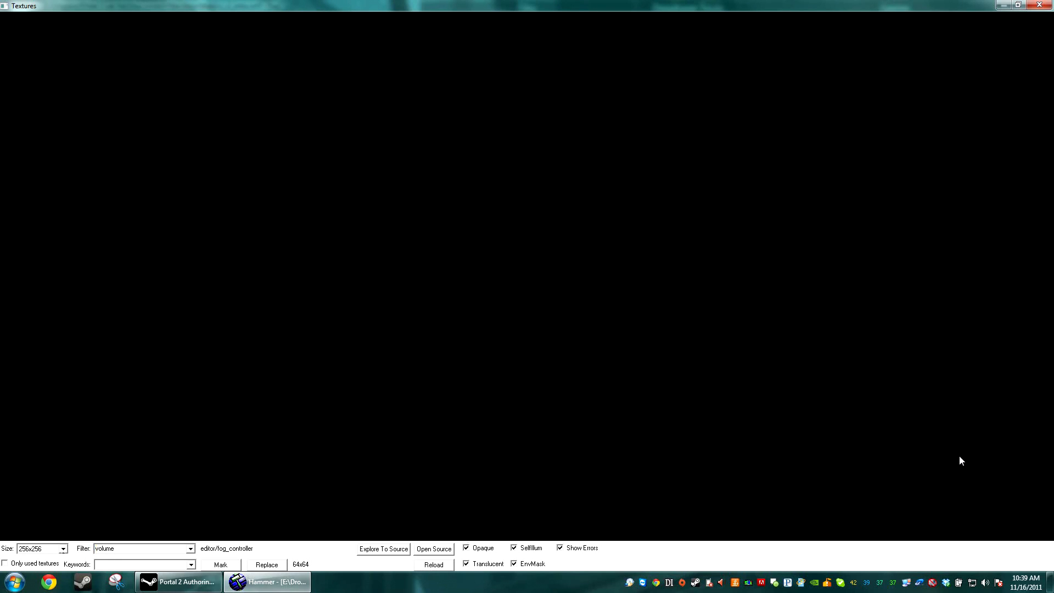
{"action": "key", "text": "Escape"}
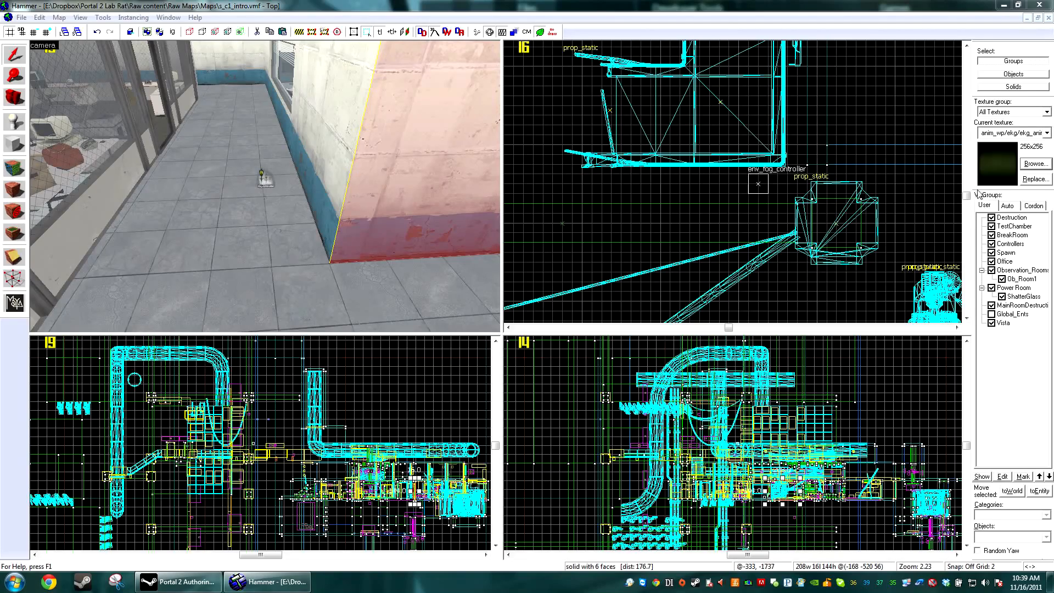
{"action": "left_click", "coordinate": [1035, 164]}
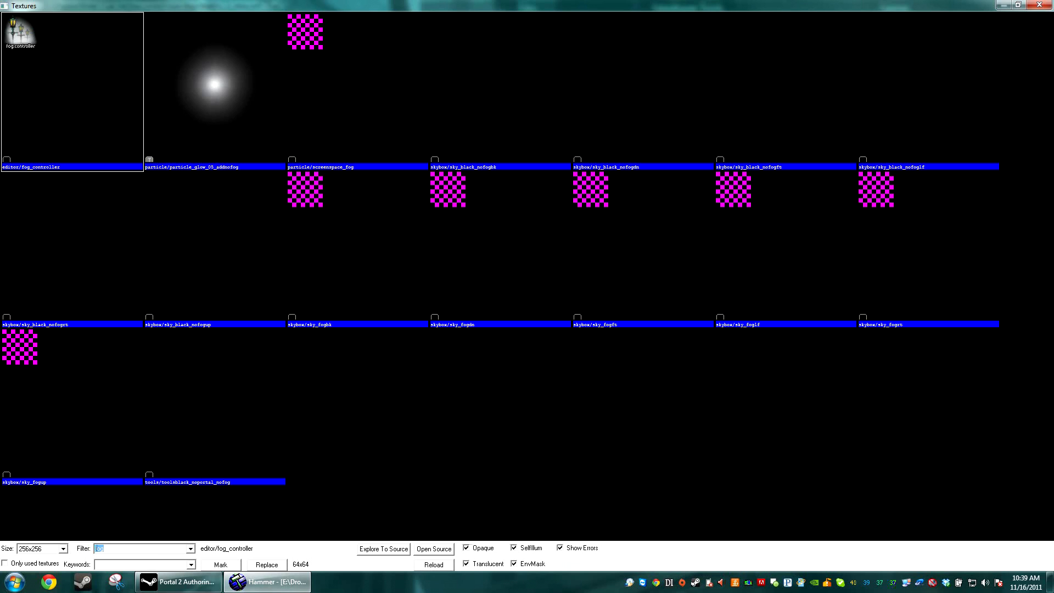
{"action": "double_click", "coordinate": [189, 91]}
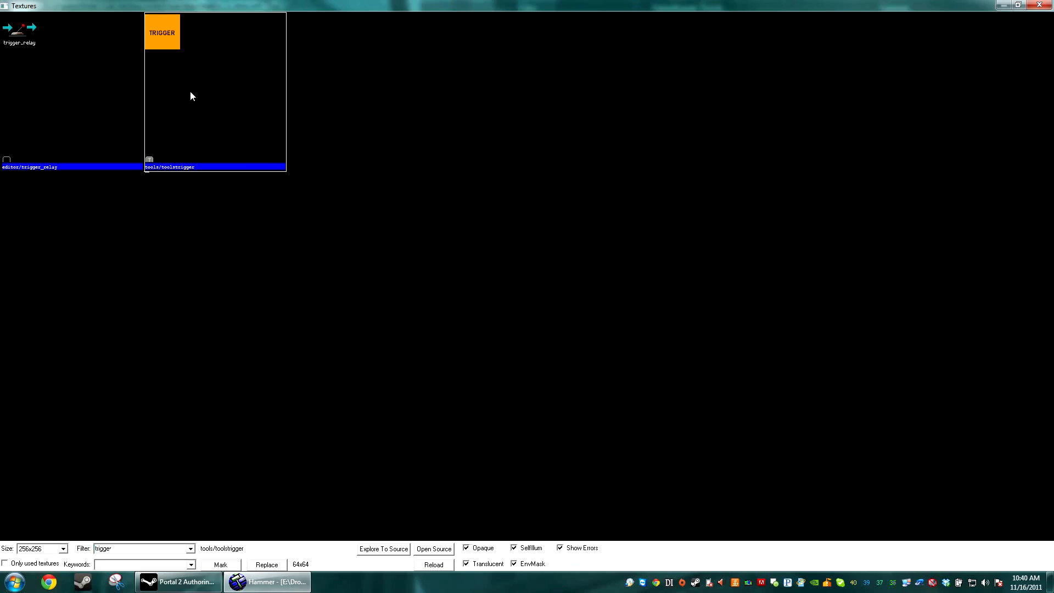
- Create a trigger-textured block about 280 x 336 x 144 units in the damaged room beside the office corridor, centred near -228 -720 56
{"action": "left_click", "coordinate": [14, 144]}
{"action": "scroll", "coordinate": [756, 149], "scroll_direction": "down", "scroll_amount": 5}
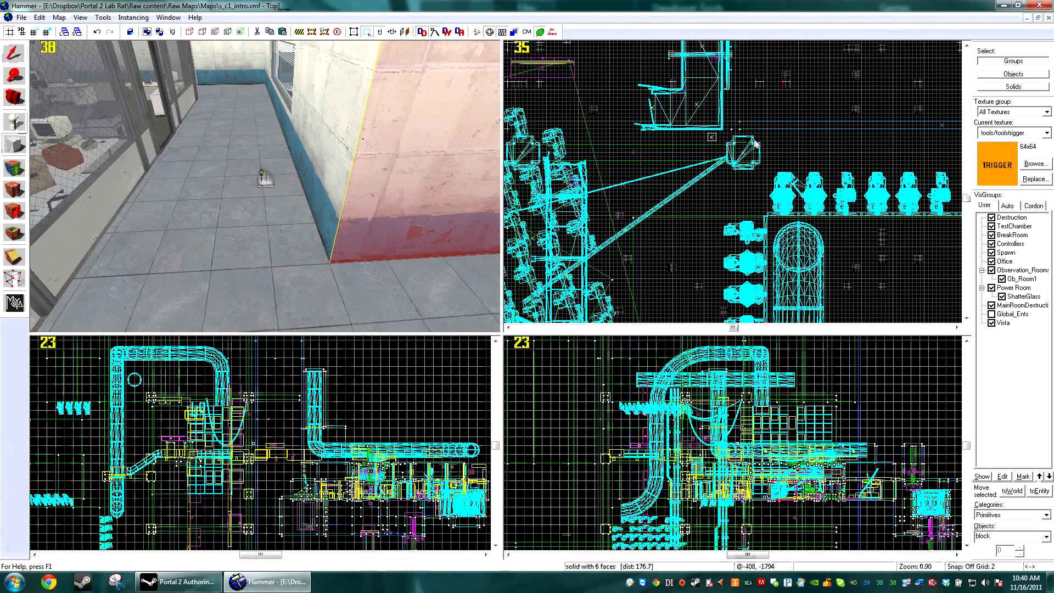
{"action": "scroll", "coordinate": [756, 148], "scroll_direction": "down", "scroll_amount": 4}
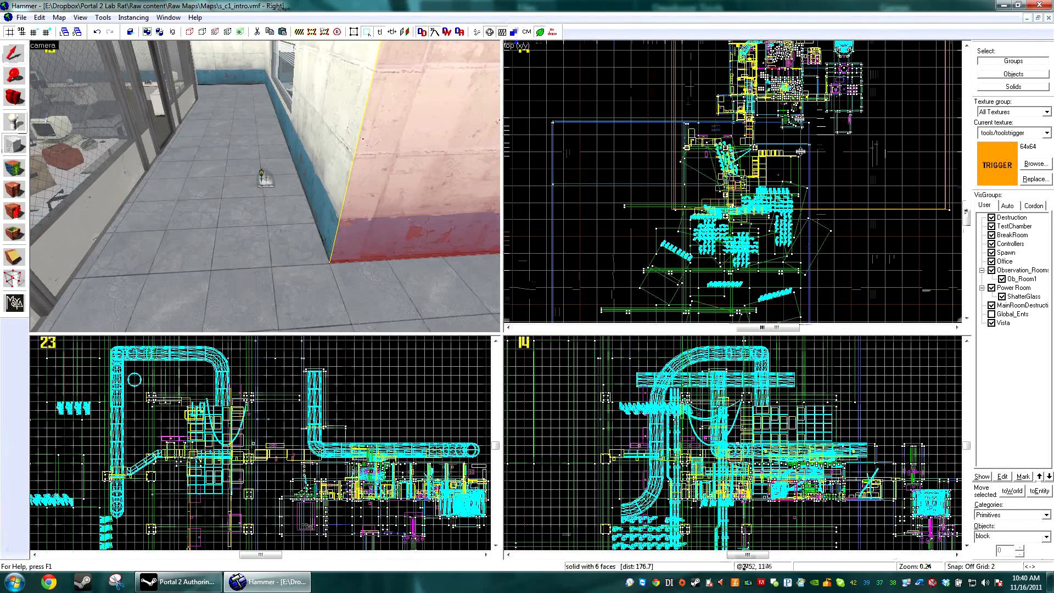
{"action": "scroll", "coordinate": [610, 150], "scroll_direction": "up", "scroll_amount": 8}
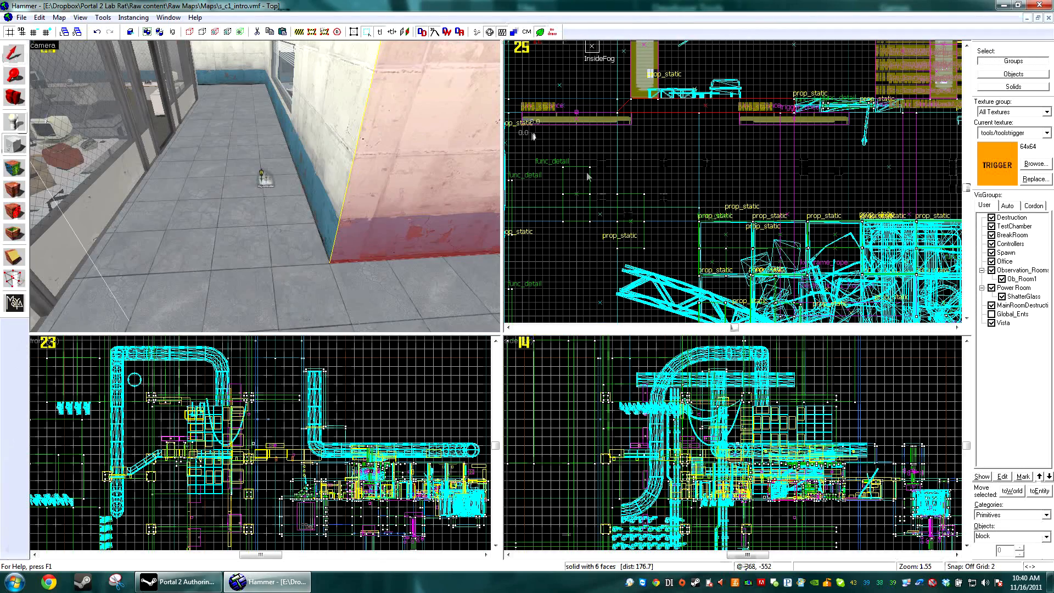
{"action": "left_click_drag", "start_coordinate": [535, 132], "coordinate": [658, 240]}
{"action": "scroll", "coordinate": [707, 253], "scroll_direction": "down", "scroll_amount": 4}
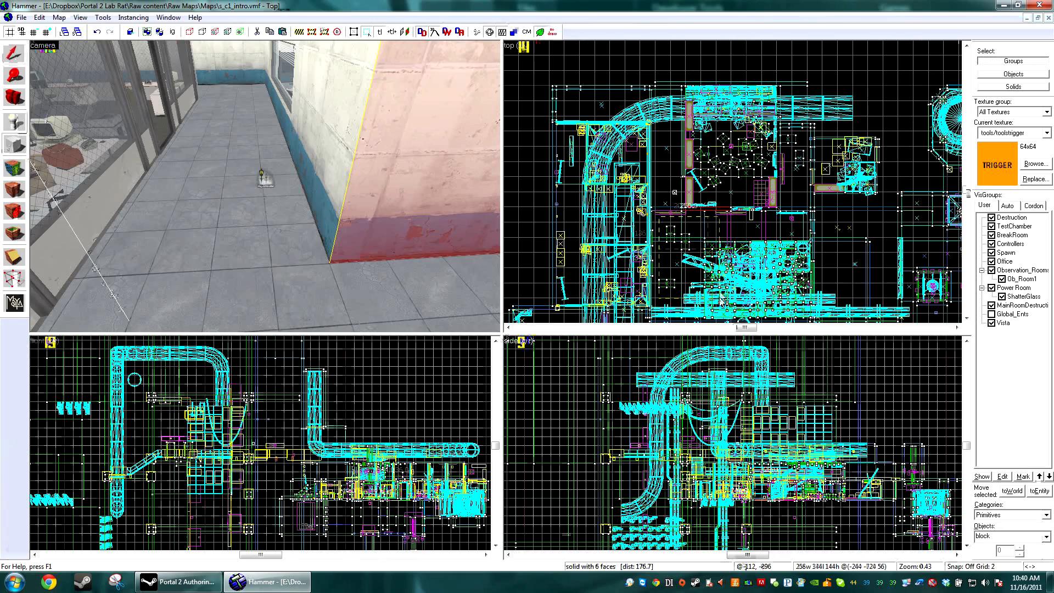
{"action": "left_click_drag", "start_coordinate": [723, 293], "coordinate": [725, 296]}
{"action": "key", "text": "Return"}
- Tie the new trigger block to an entity and set its class to fog_volume
{"action": "key", "text": "z"}
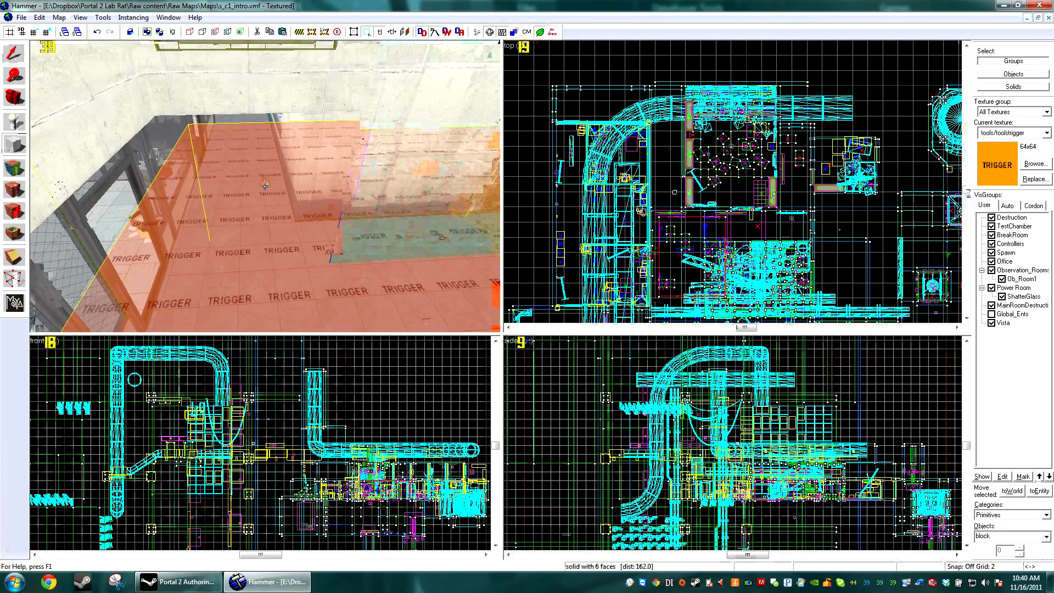
{"action": "key", "text": "z"}
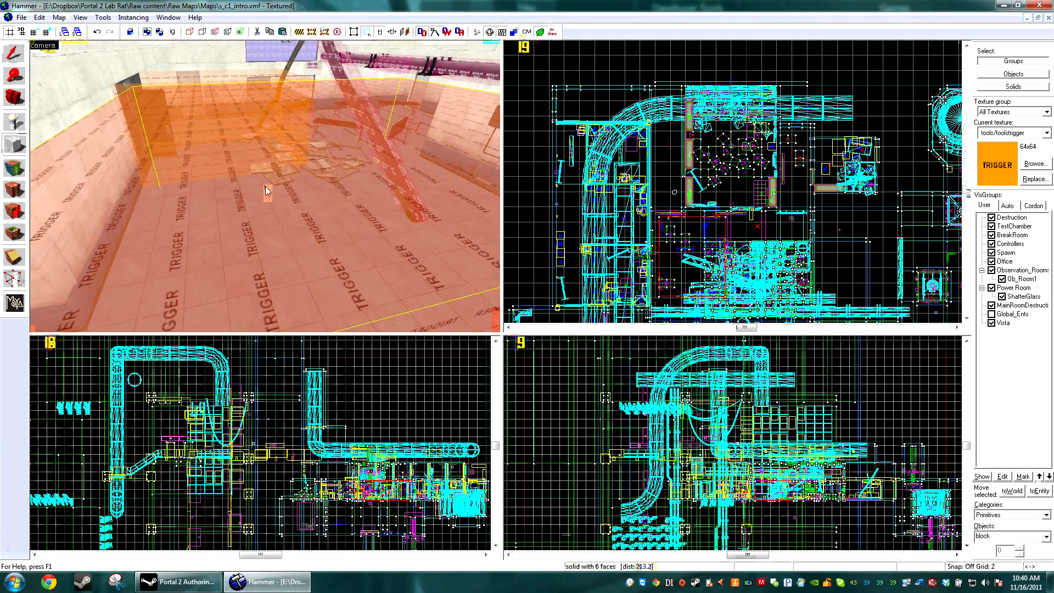
{"action": "key", "text": "ctrl+t"}
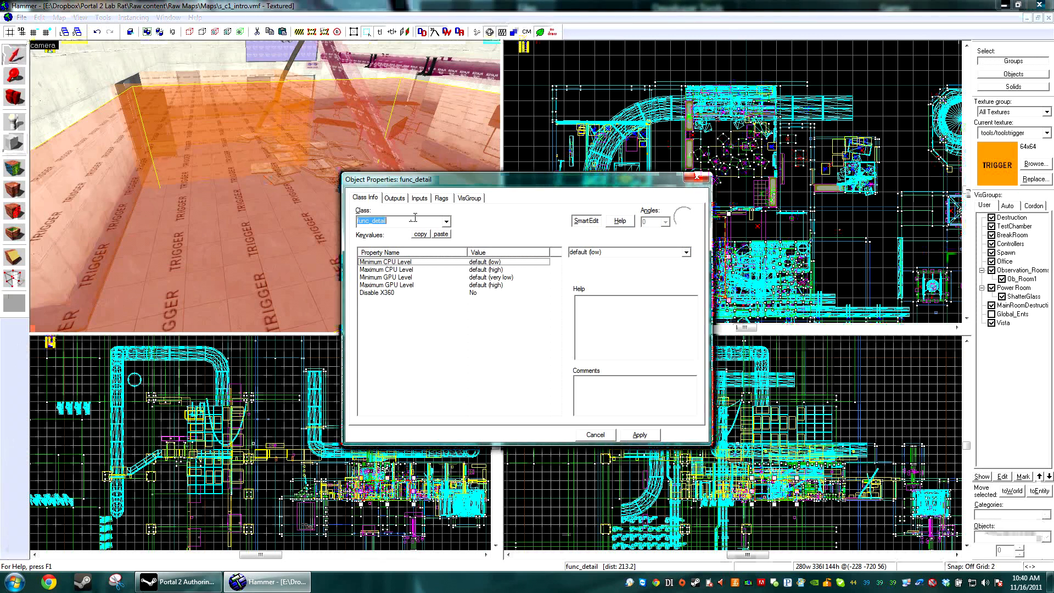
{"action": "type", "text": "fog_volume"}
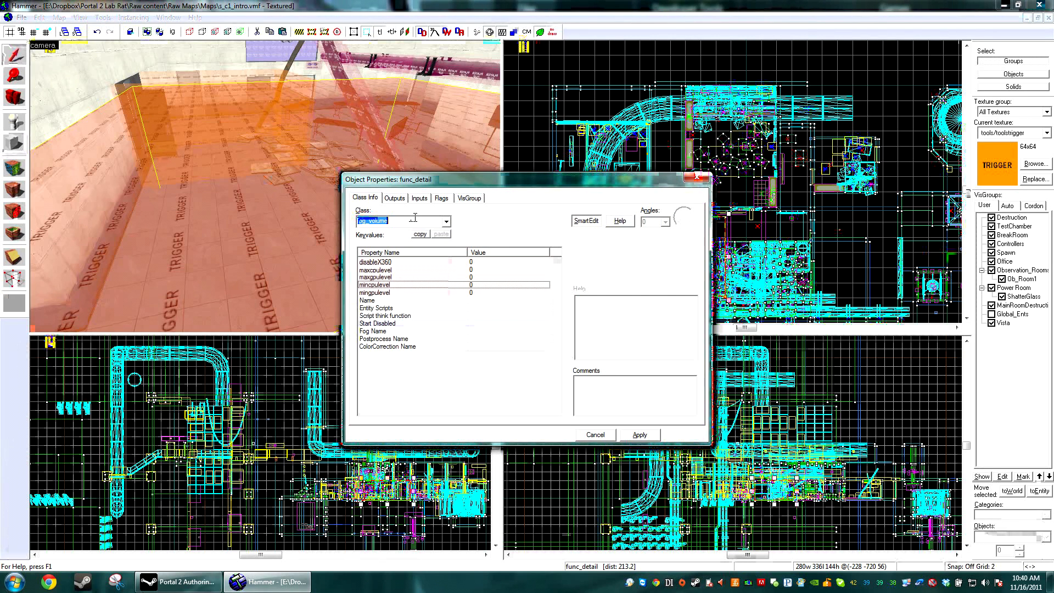
- Set the fog volume's Fog Name to InsideFog by picking the corridor's fog controller, apply it and close the properties
{"action": "left_click", "coordinate": [415, 293]}
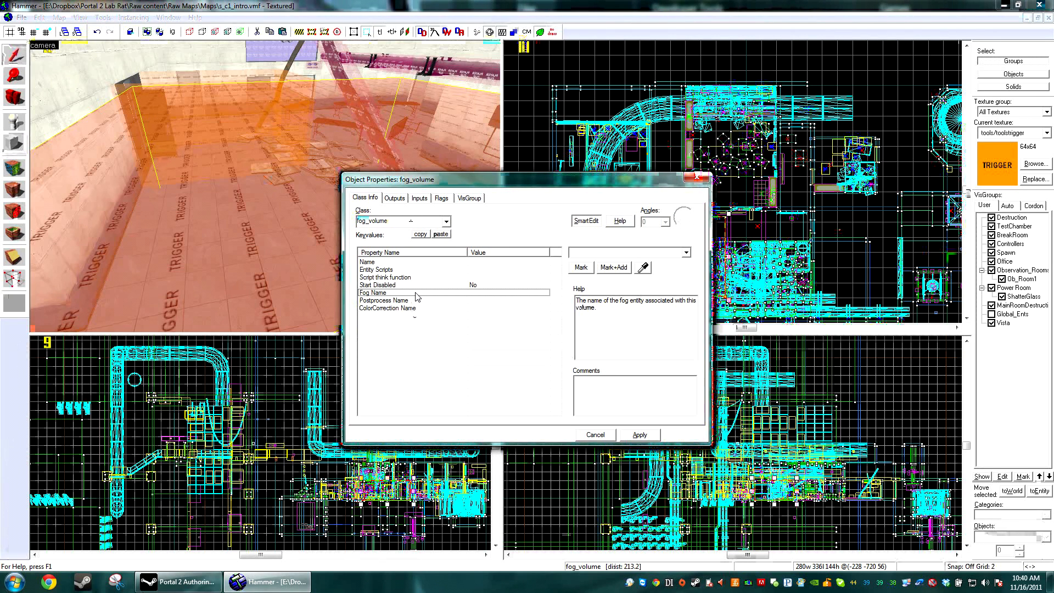
{"action": "left_click", "coordinate": [406, 284]}
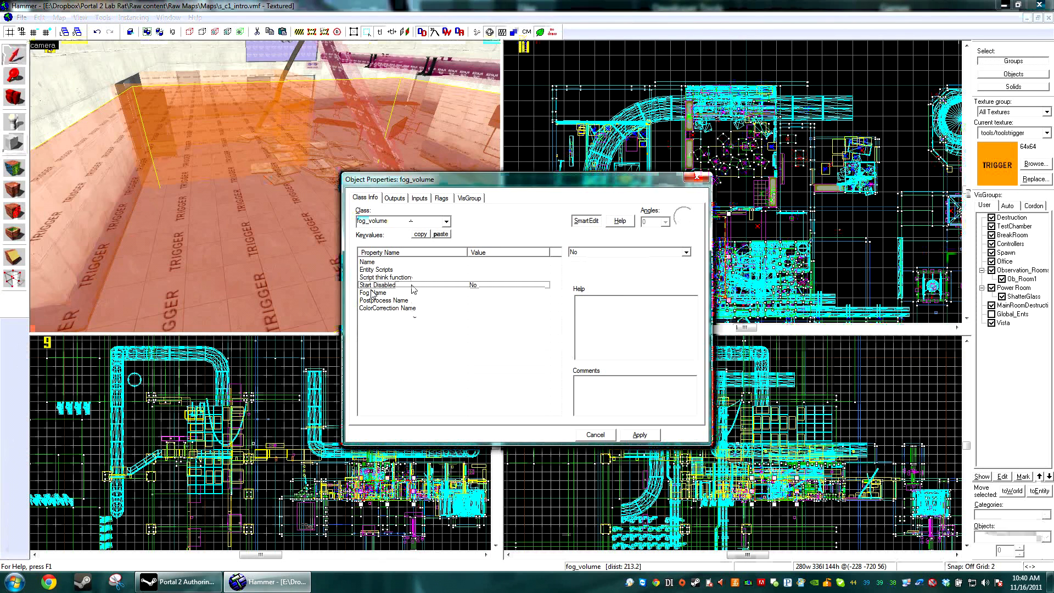
{"action": "left_click", "coordinate": [441, 197]}
{"action": "left_click", "coordinate": [364, 198]}
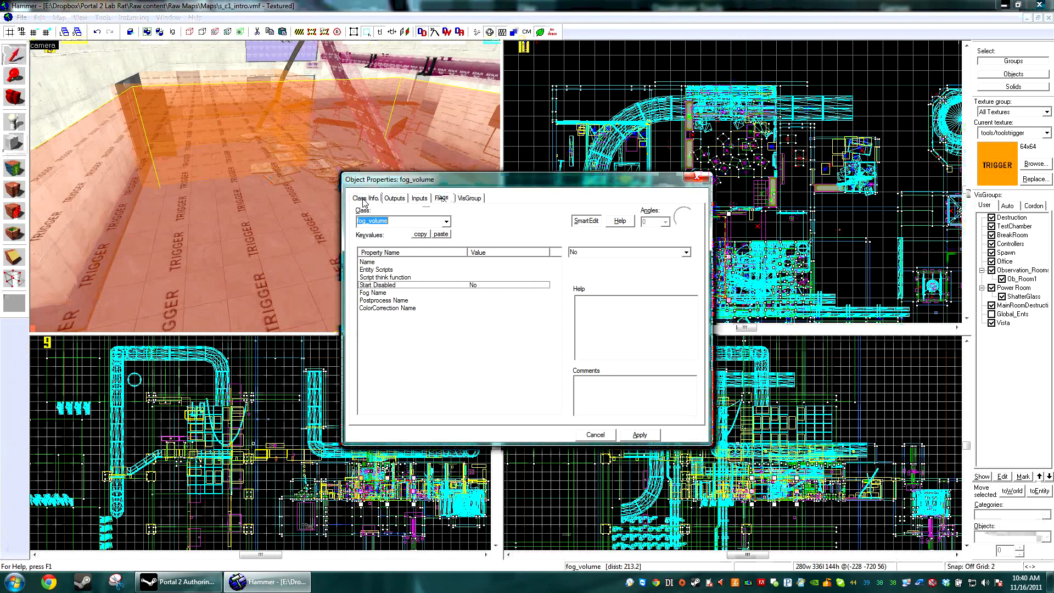
{"action": "left_click", "coordinate": [417, 292]}
{"action": "left_click", "coordinate": [647, 272]}
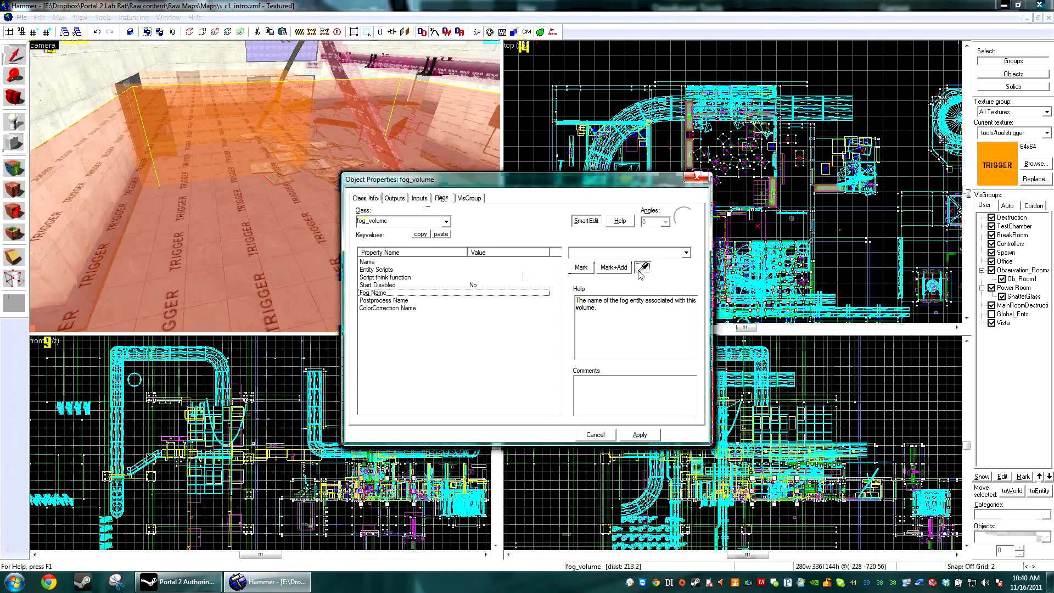
{"action": "key", "text": "z"}
{"action": "key", "text": "w"}
{"action": "key", "text": "z"}
{"action": "left_click", "coordinate": [219, 164]}
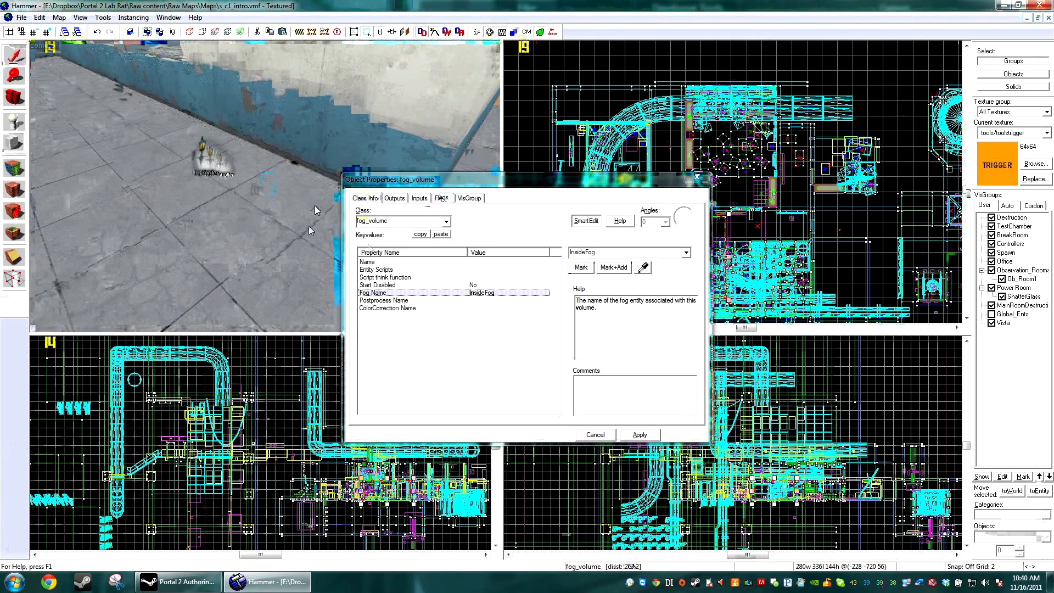
{"action": "left_click", "coordinate": [639, 434]}
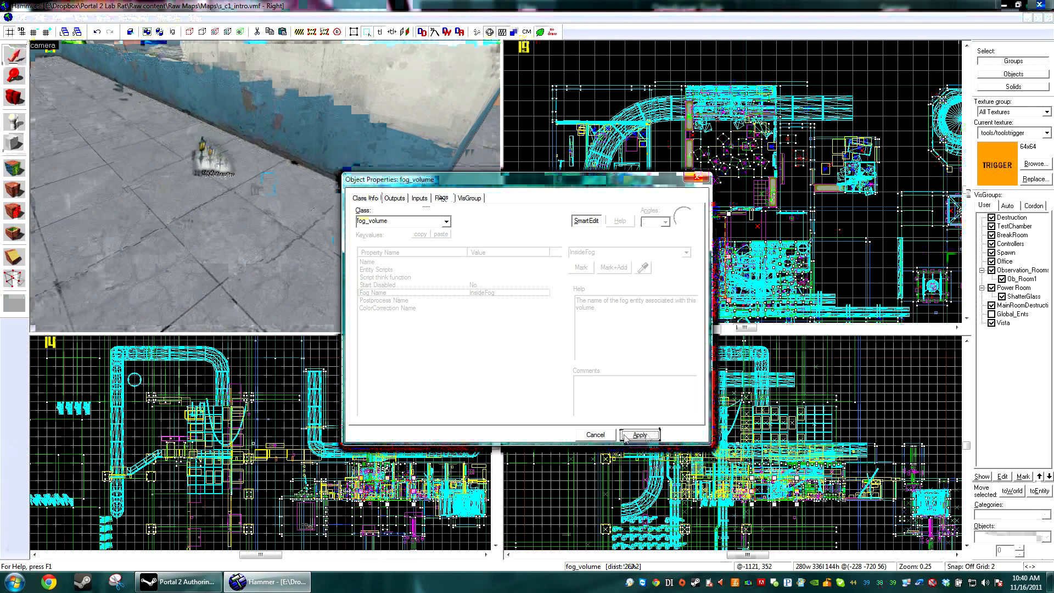
{"action": "left_click", "coordinate": [595, 436]}
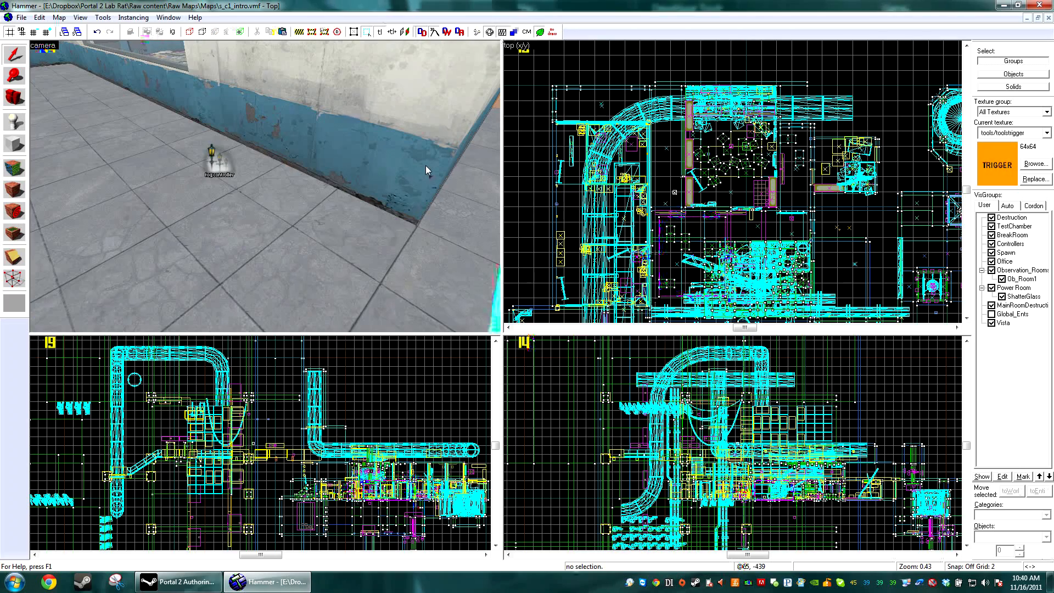
- Run the map compile with the Full compile - HDR only configuration
{"action": "key", "text": "z"}
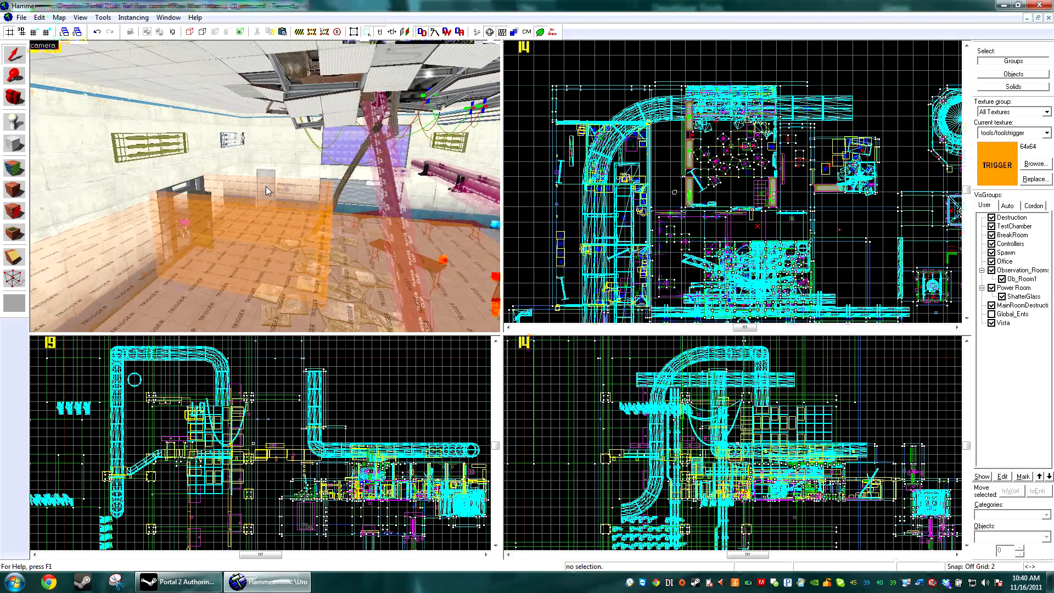
{"action": "key", "text": "z"}
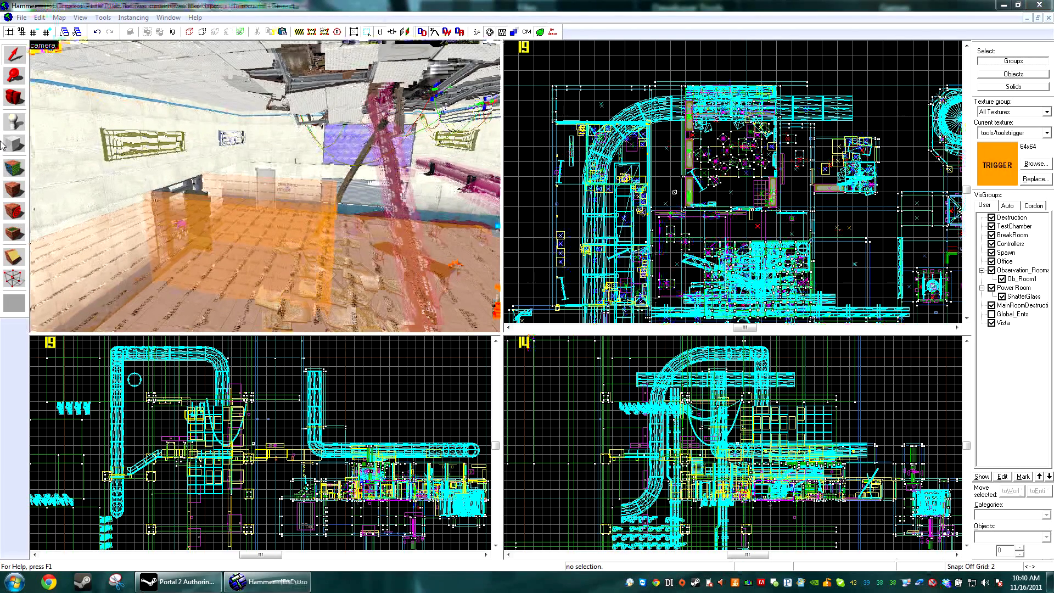
{"action": "left_click", "coordinate": [489, 31]}
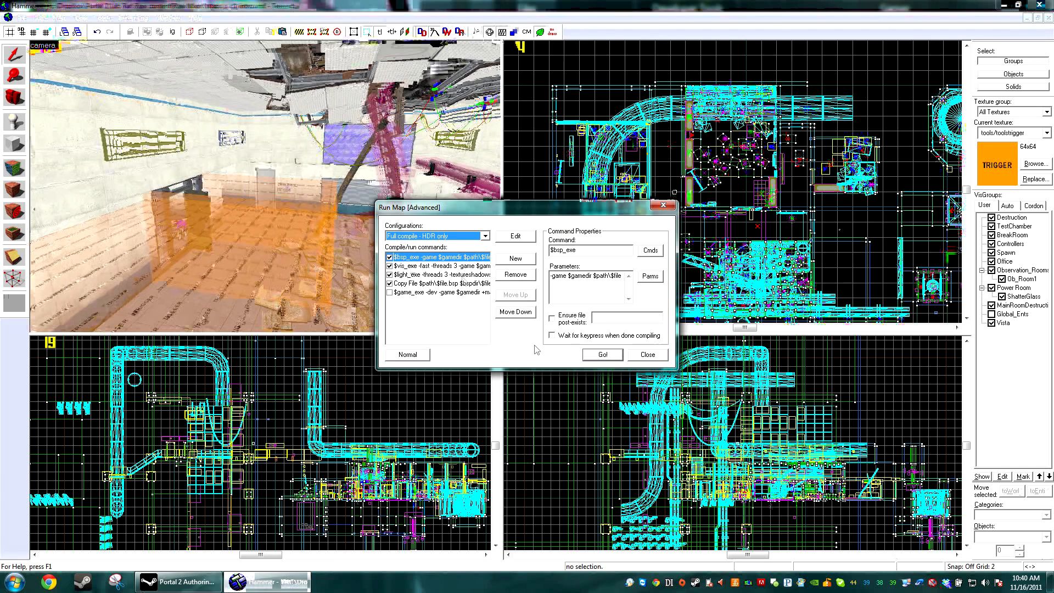
{"action": "left_click", "coordinate": [603, 353]}
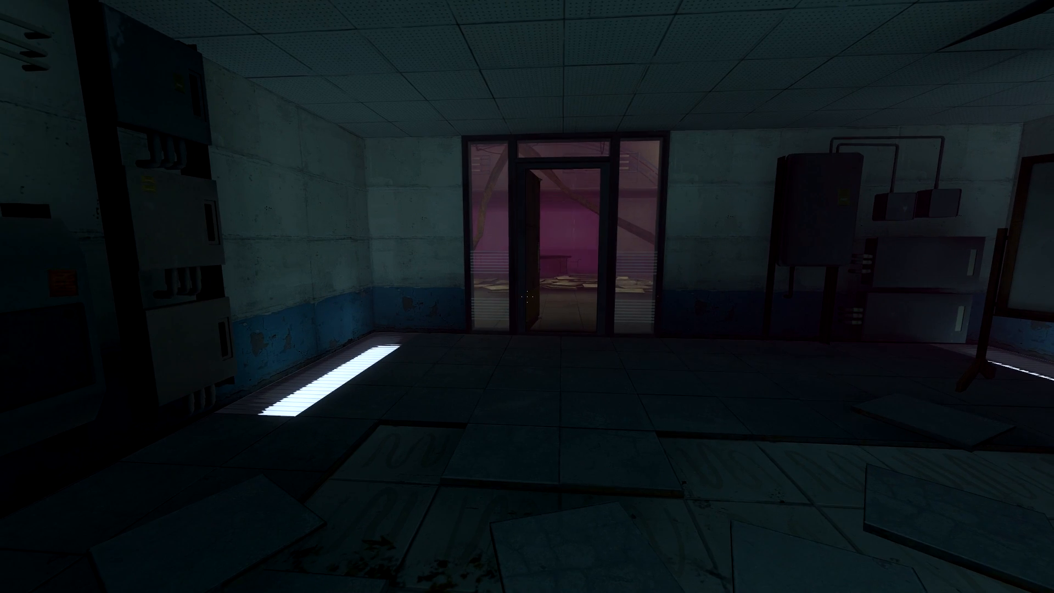
{"action": "key", "text": "w"}
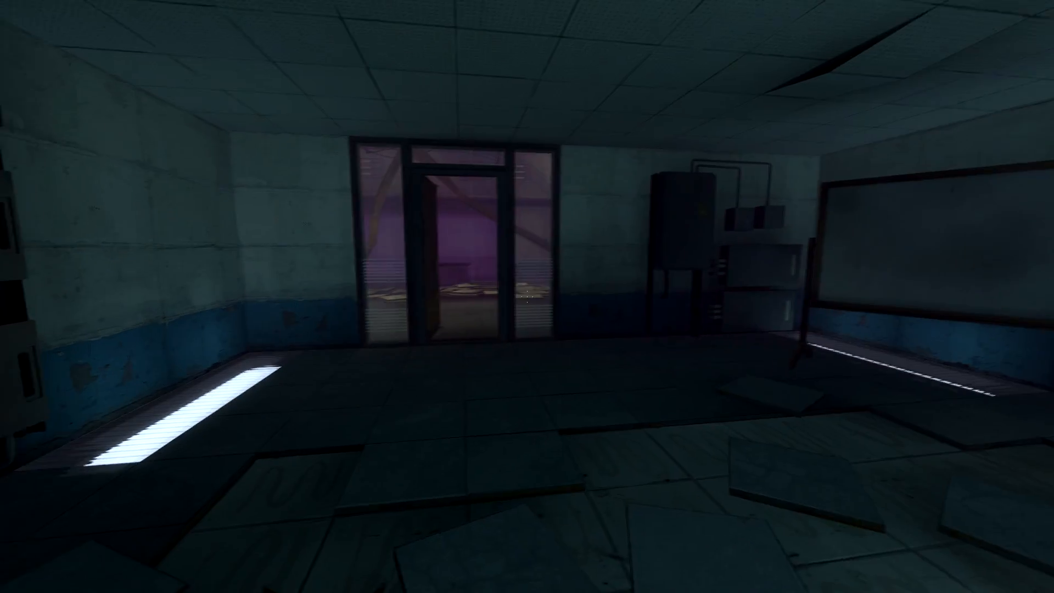
{"action": "key", "text": "w"}
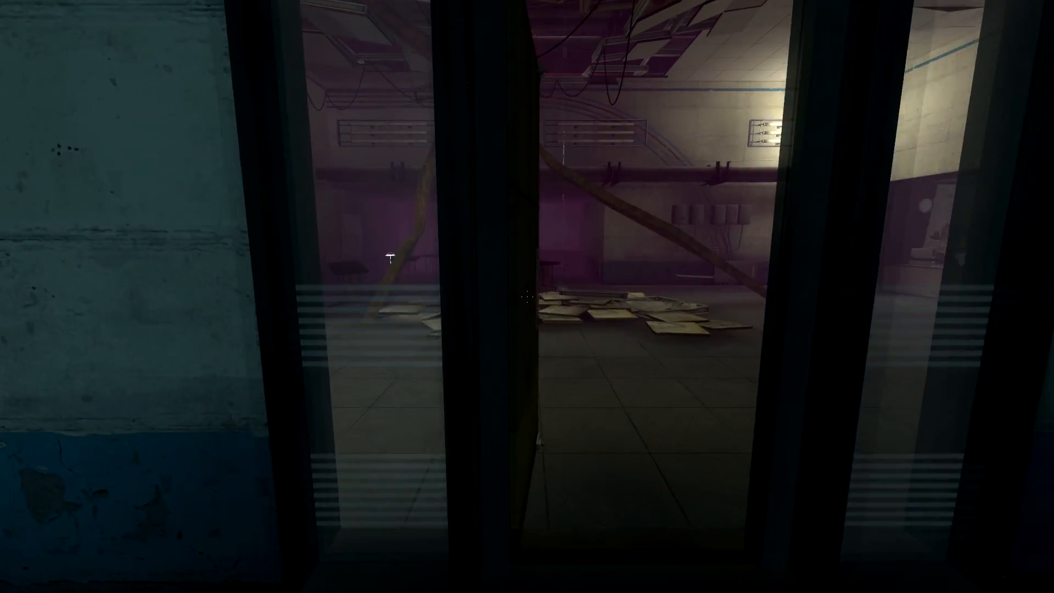
{"action": "key", "text": "w"}
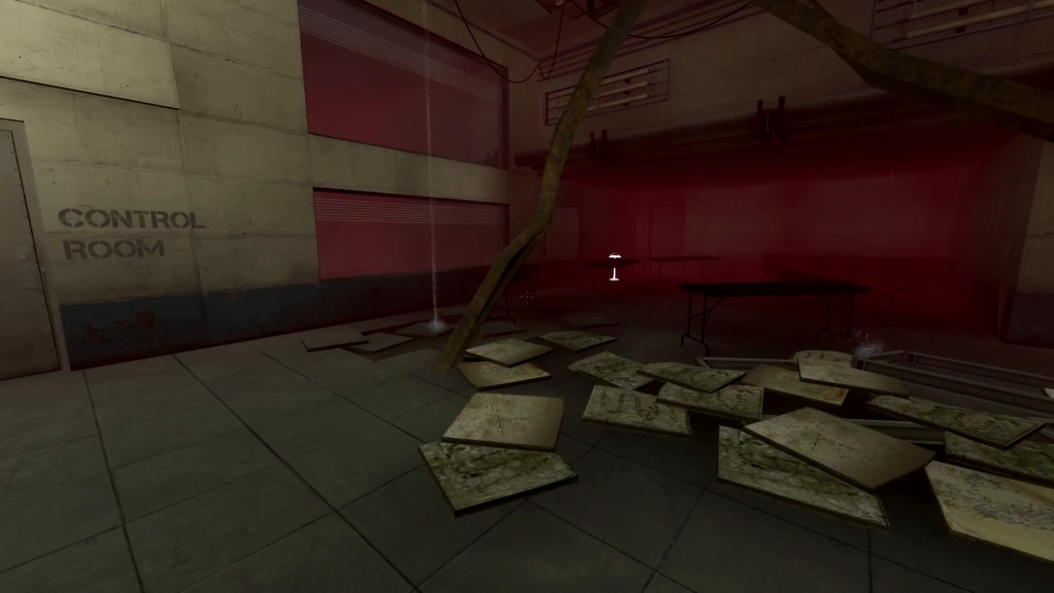
{"action": "key", "text": "w"}
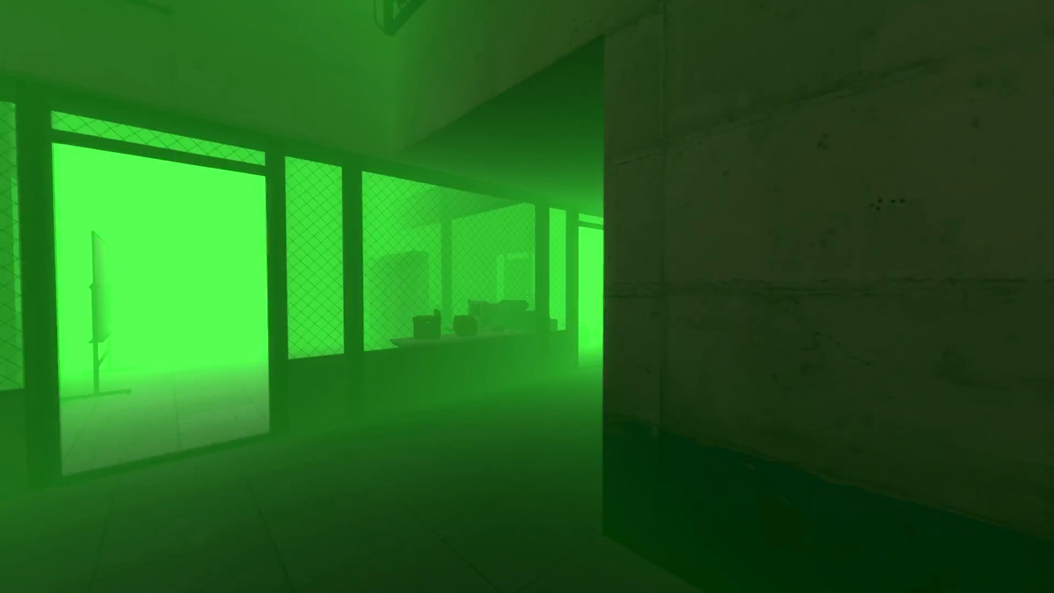
{"action": "key", "text": "w"}
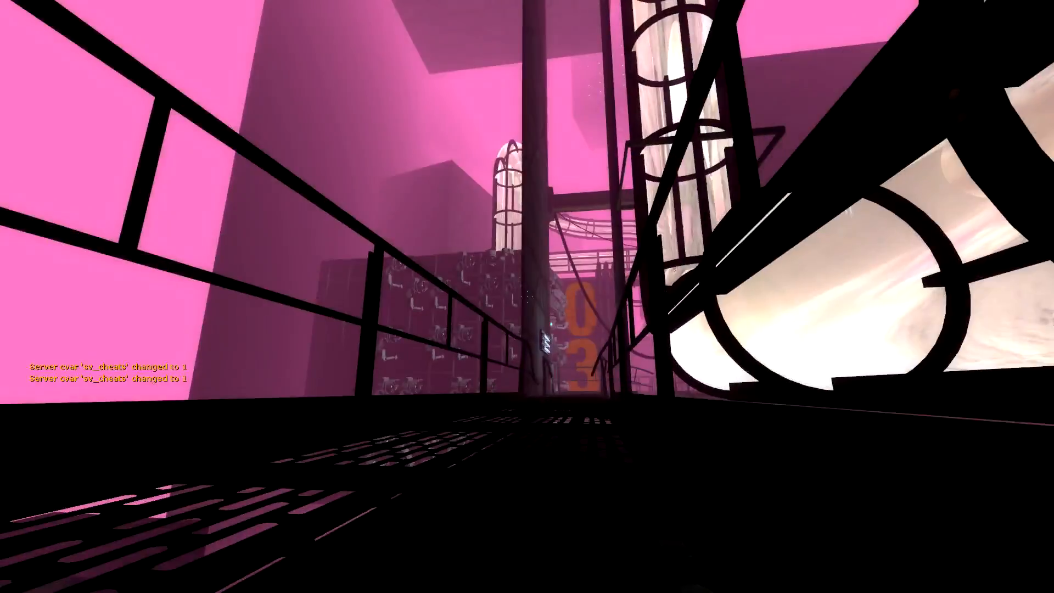
{"action": "key", "text": "w"}
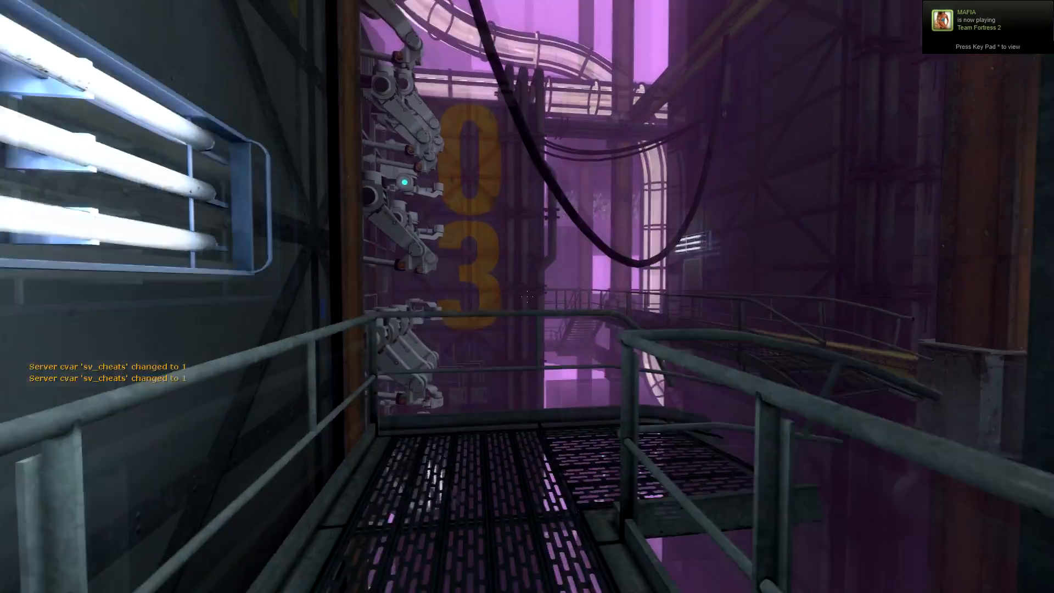